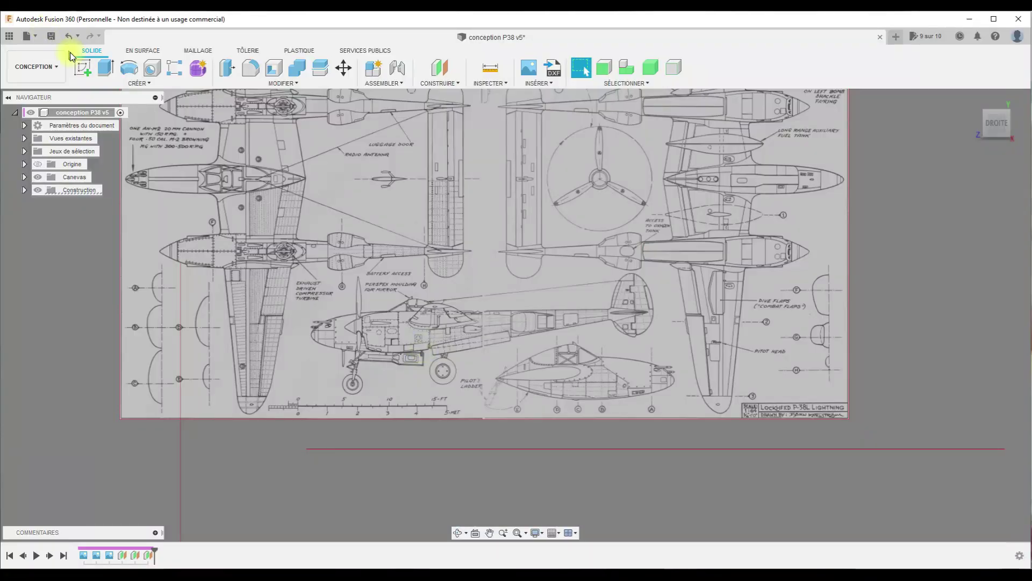
Start a sketch and close the fuselage side profile with a vertical line and a top line
left_click(280, 289)
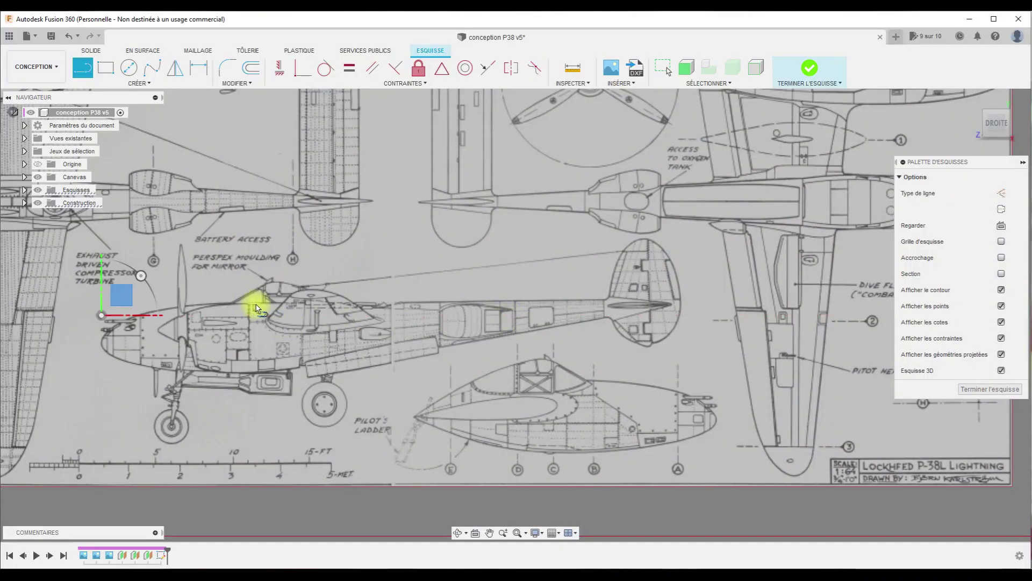
scroll(647, 312, "up", 5)
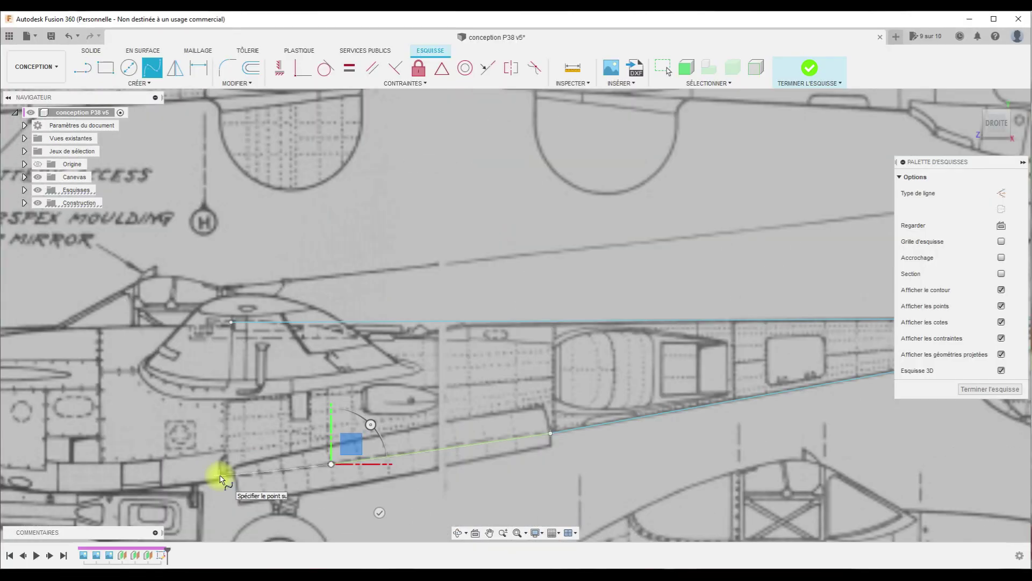
left_click(220, 478)
scroll(216, 471, "up", 5)
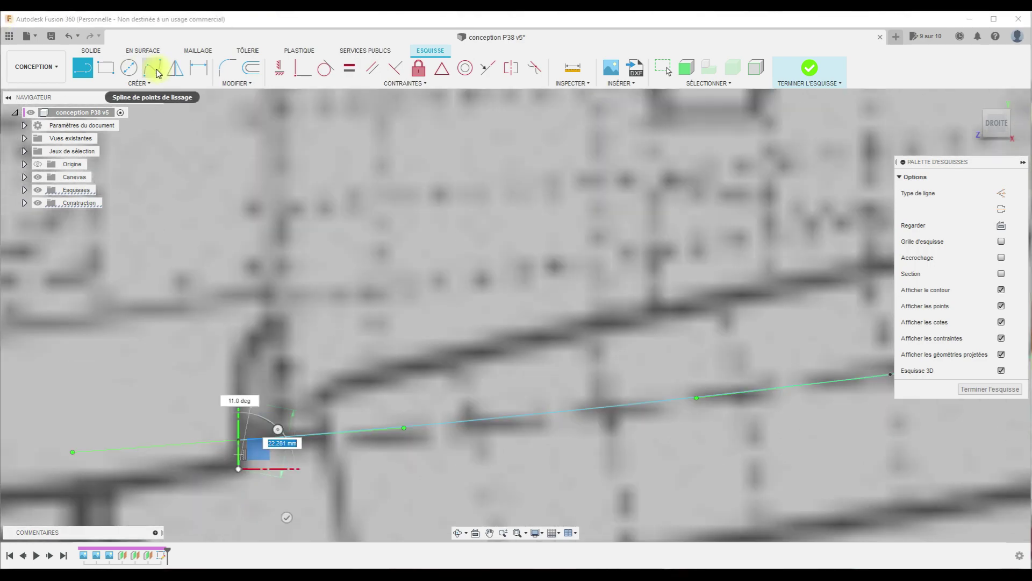
scroll(263, 172, "down", 5)
left_click(264, 177)
scroll(263, 178, "down", 5)
scroll(301, 215, "up", 3)
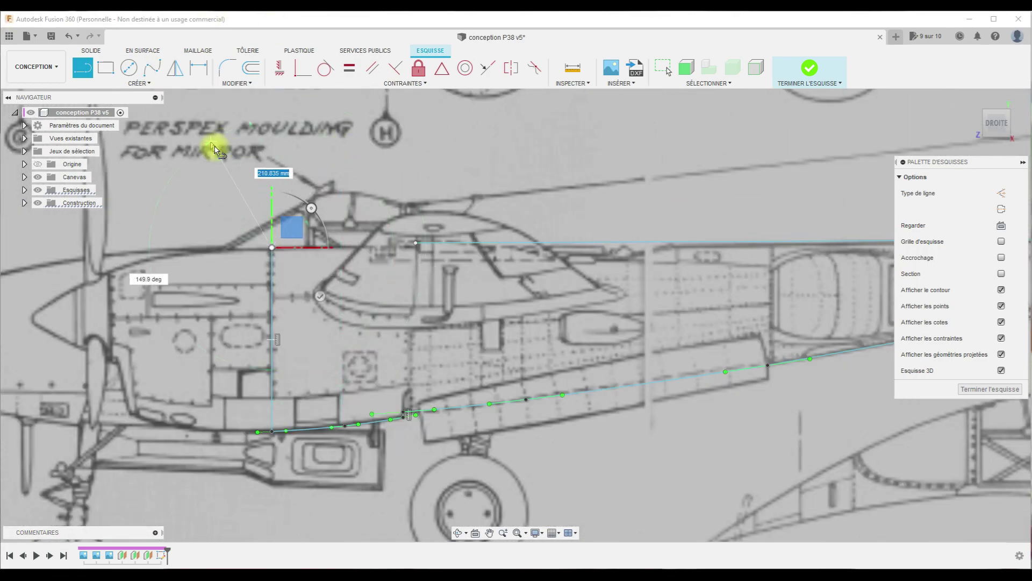
scroll(408, 246, "up", 2)
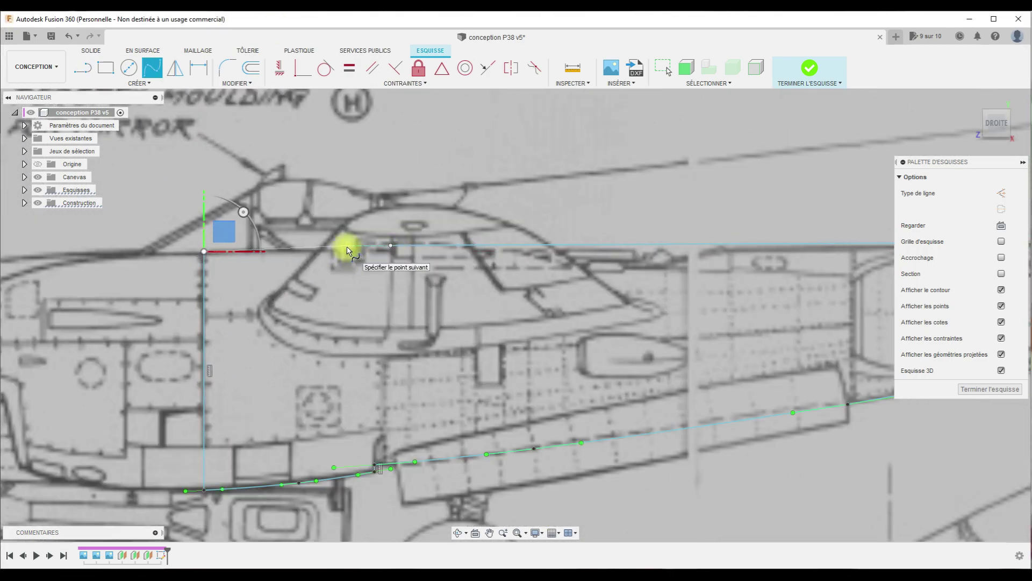
left_click(390, 245)
key("Escape")
scroll(709, 298, "down", 5)
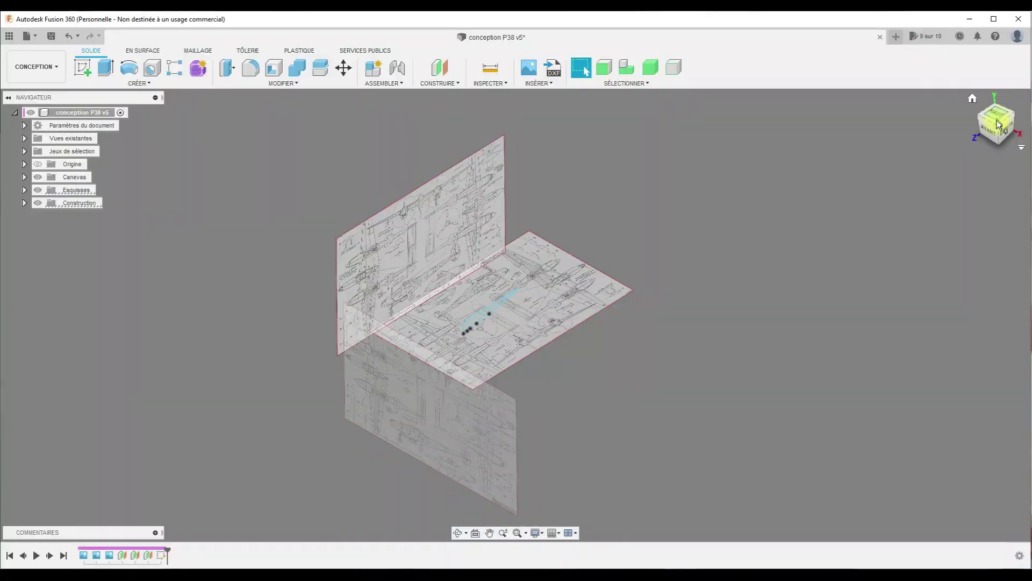
Start a top-view sketch and project the existing fuselage spline into it
scroll(508, 344, "up", 3)
scroll(505, 342, "up", 5)
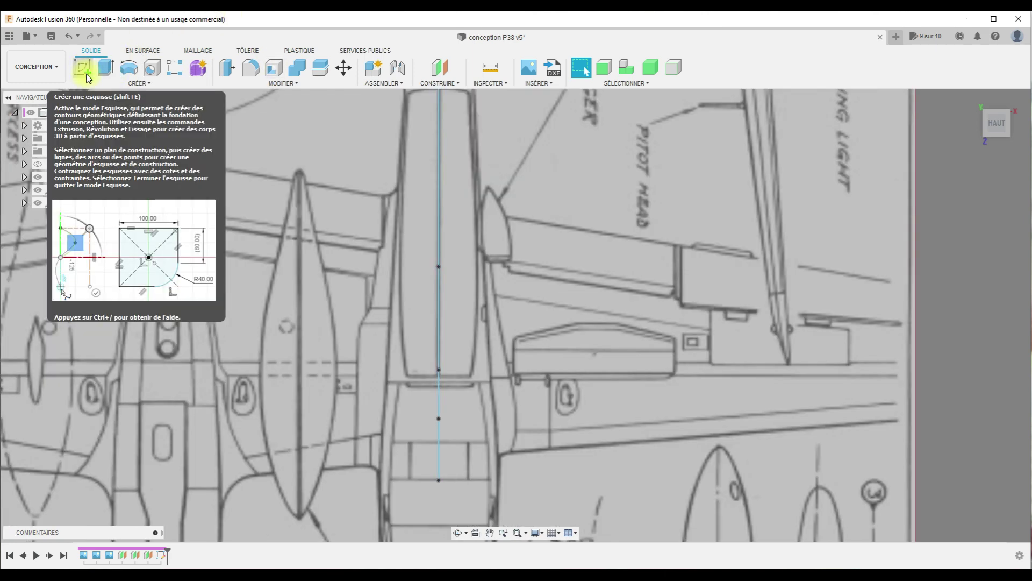
left_click(88, 78)
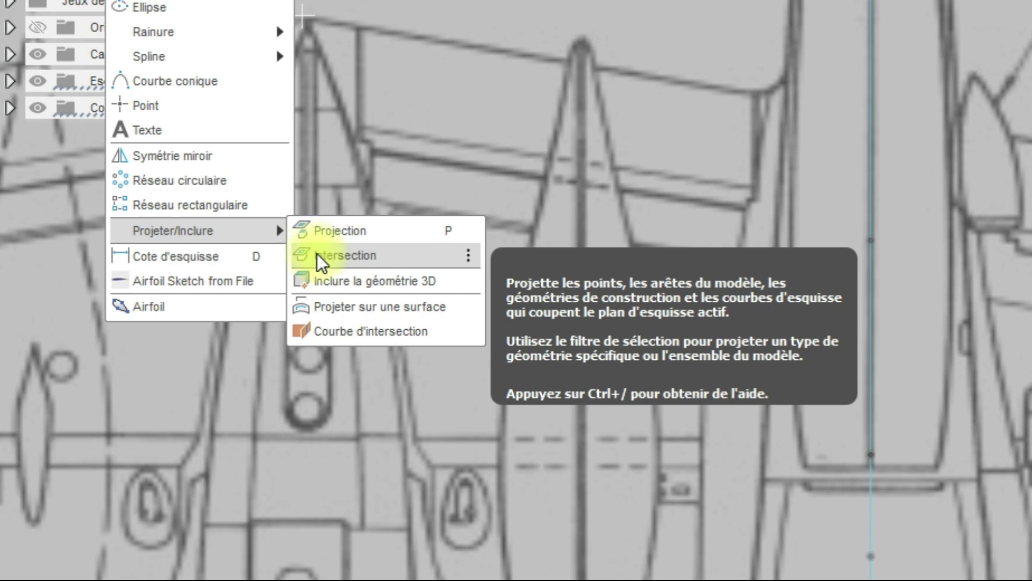
left_click(323, 231)
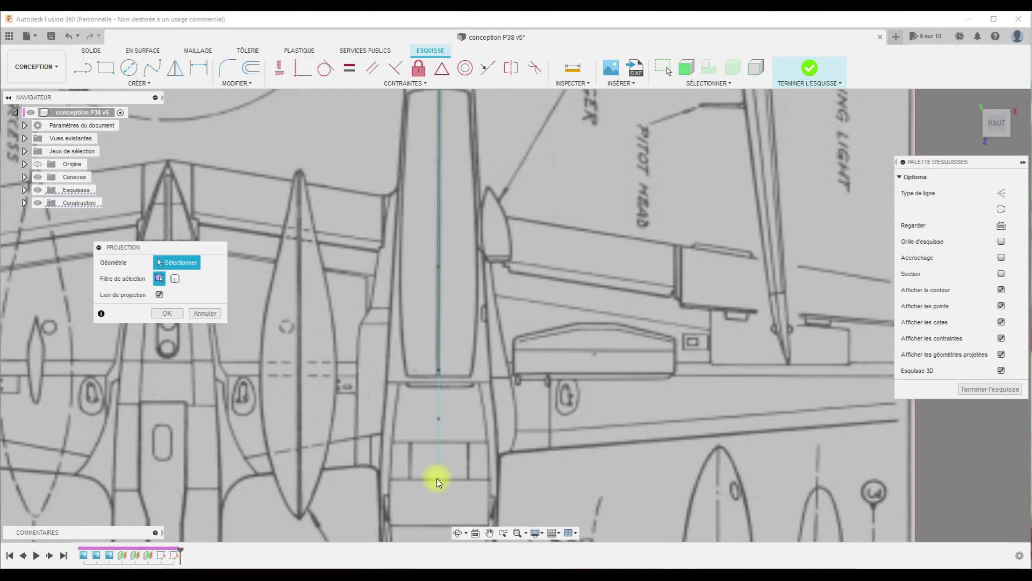
left_click(438, 477)
scroll(529, 375, "down", 3)
scroll(518, 311, "up", 5)
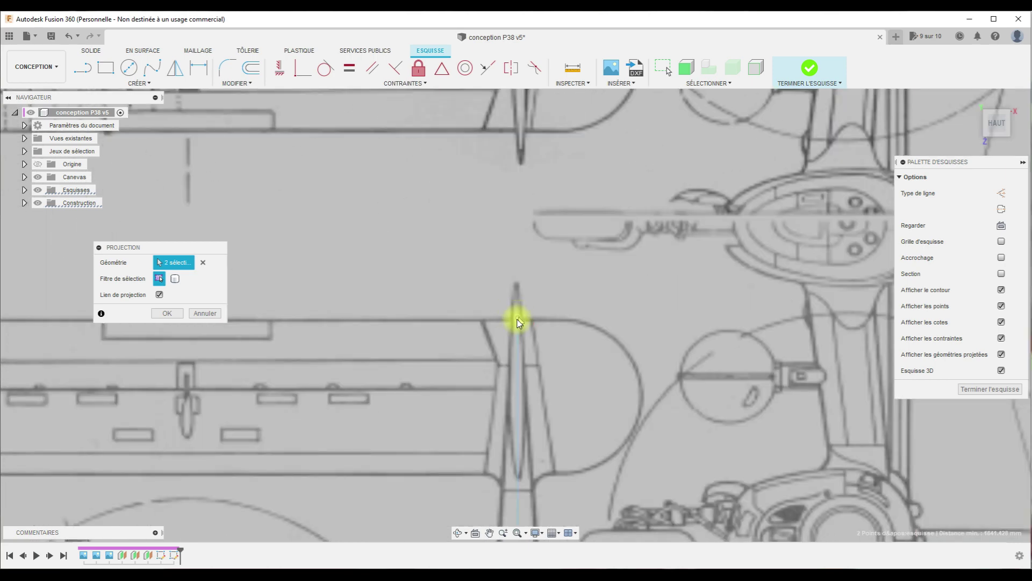
left_click(168, 314)
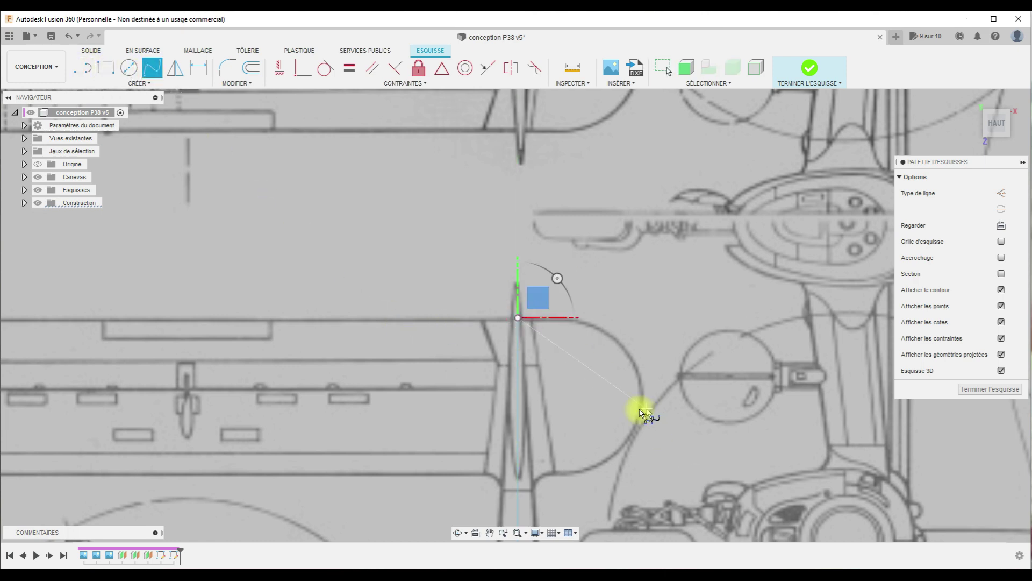
Finish the top-view sketch
scroll(623, 403, "down", 3)
scroll(613, 392, "down", 3)
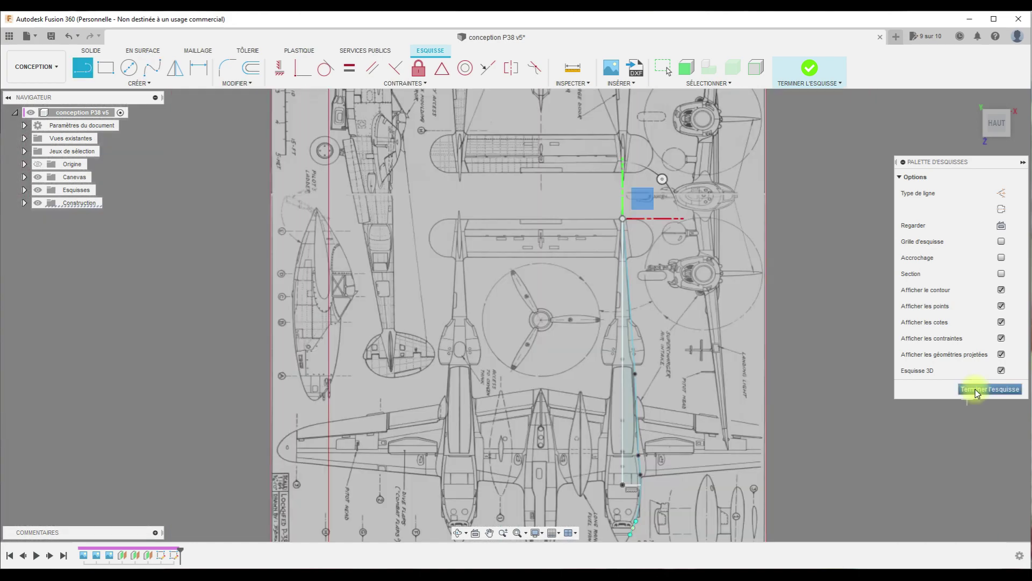
left_click(977, 390)
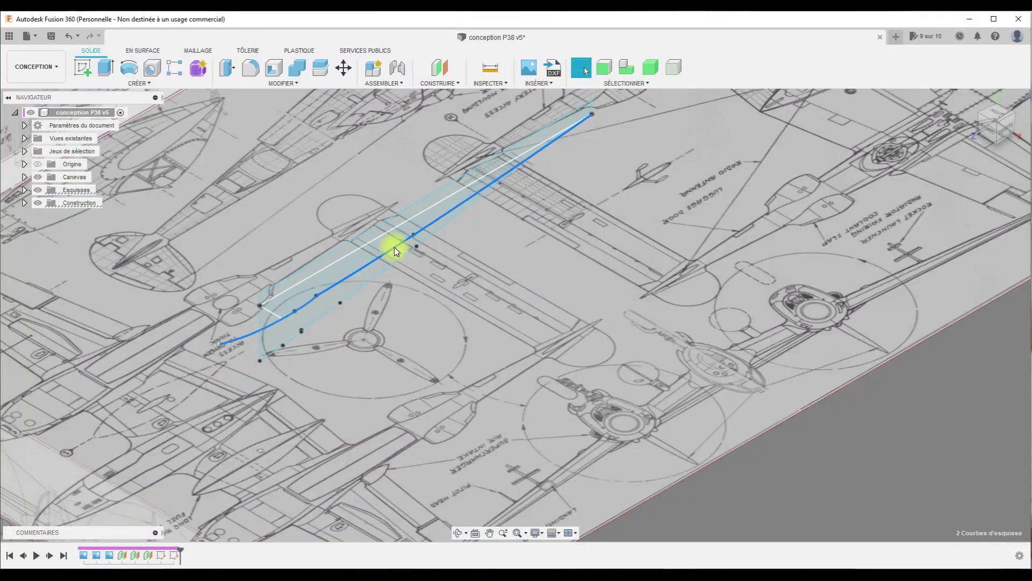
Reopen the top-view sketch through Edit Sketch on its curve, then finish it again
right_click(394, 247)
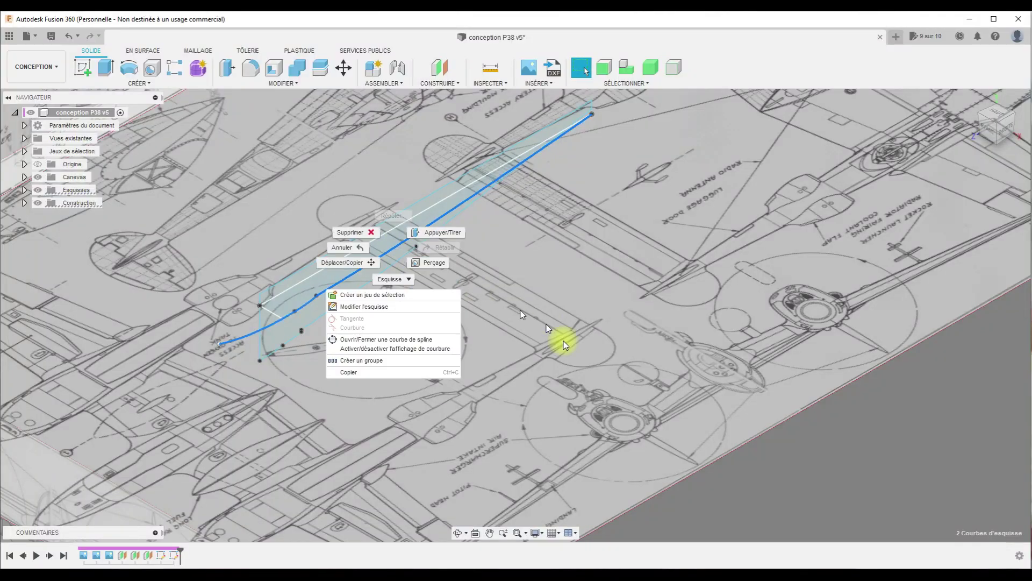
left_click(395, 306)
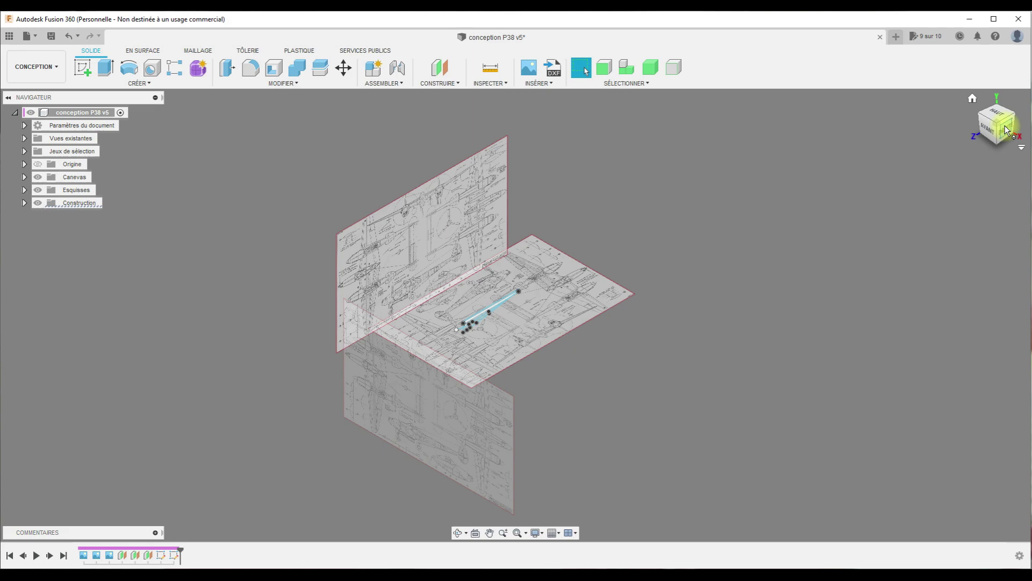
left_click(1007, 130)
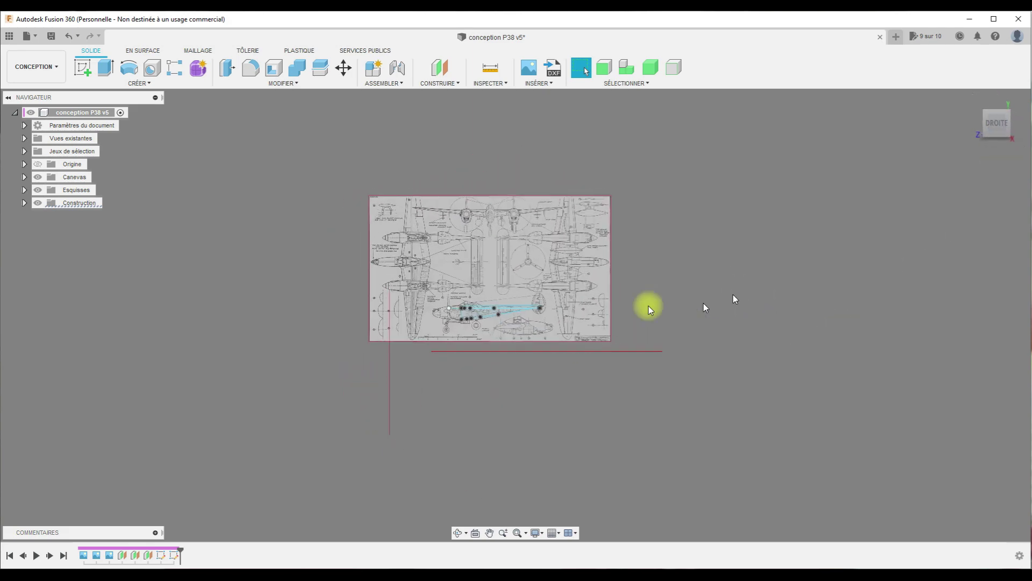
Select the top-view guide spline and start a Move, then cancel it without moving
scroll(460, 299, "up", 3)
scroll(490, 336, "up", 5)
scroll(490, 336, "up", 3)
left_click(484, 318)
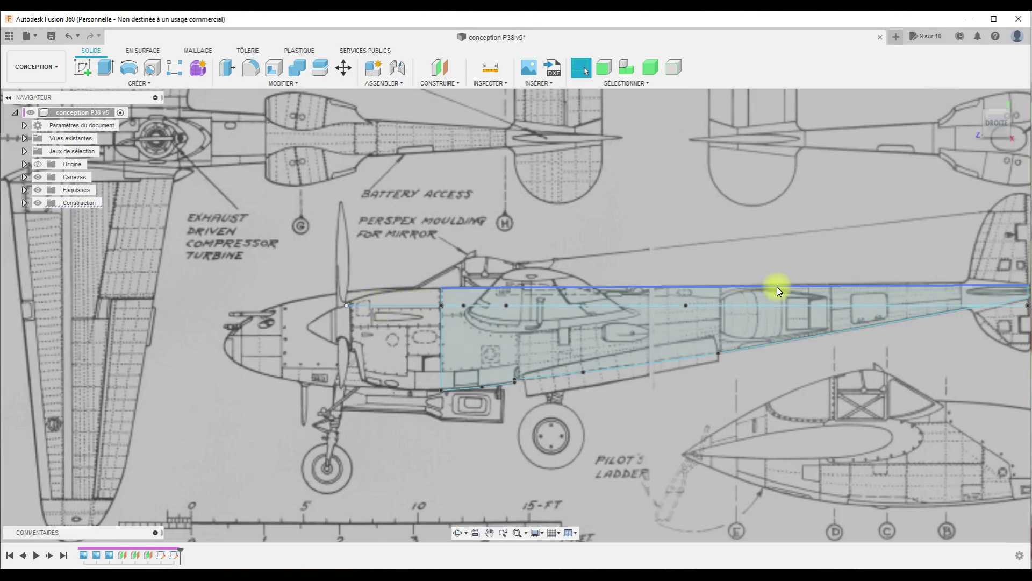
left_click(411, 304)
key("m")
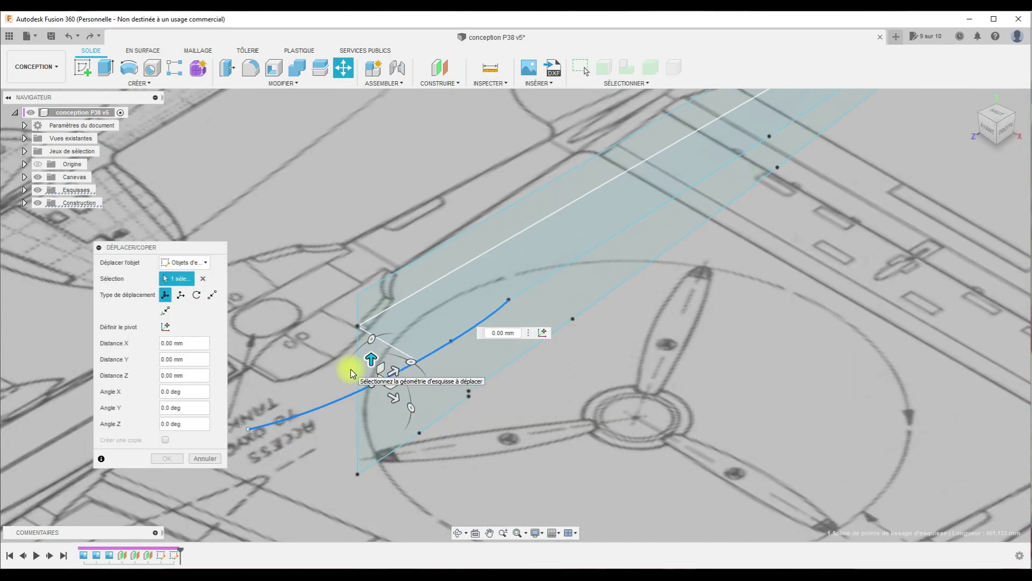
scroll(375, 379, "up", 2)
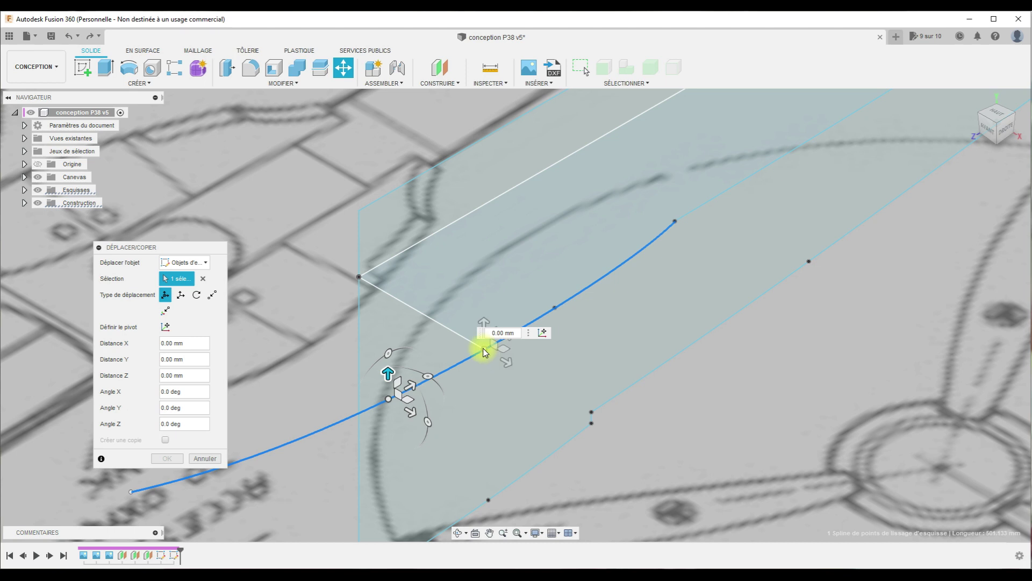
left_click(484, 349)
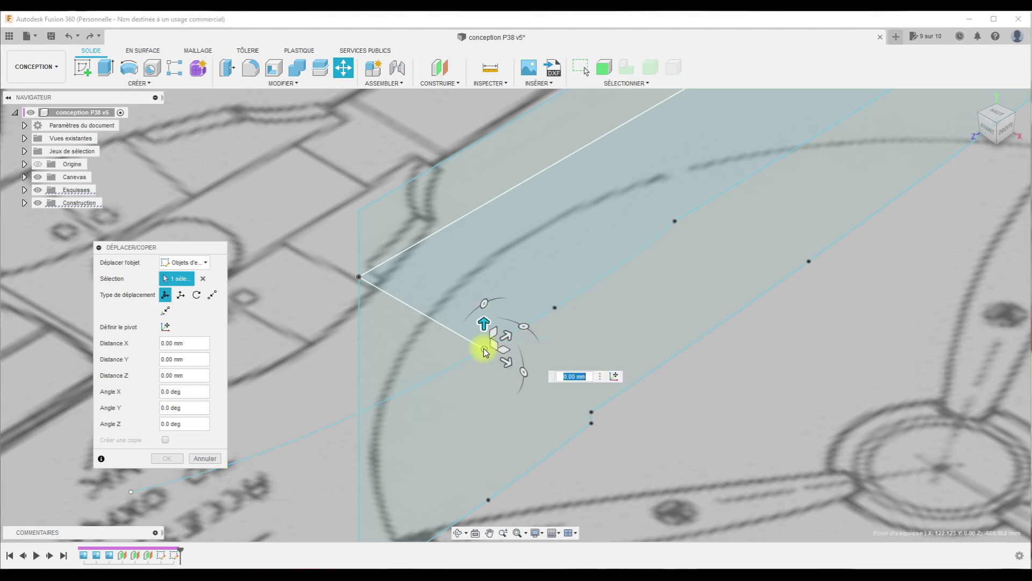
key("Escape")
Reopen the guide spline's sketch with Modifier l'esquisse
right_click(542, 320)
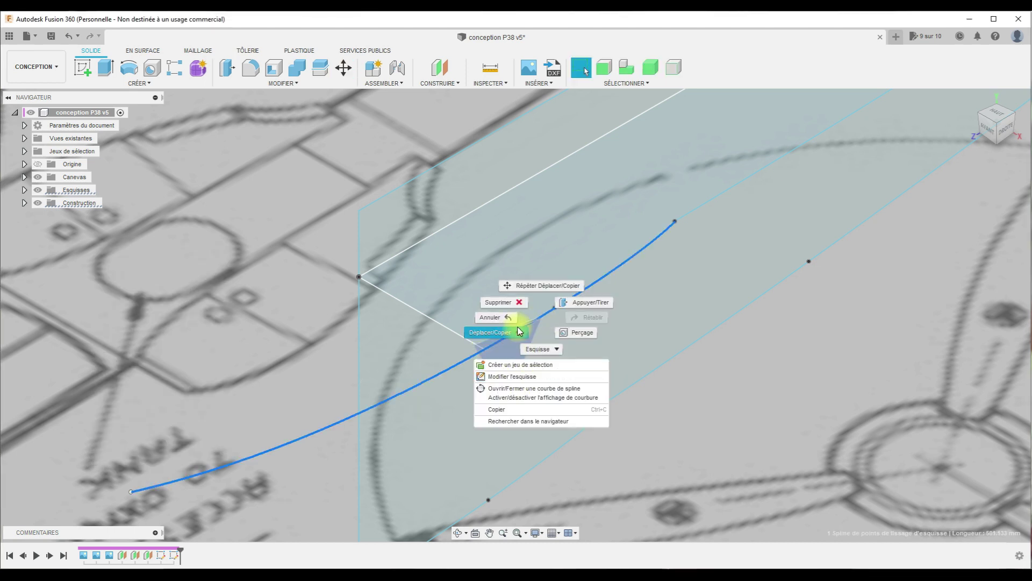
left_click(544, 377)
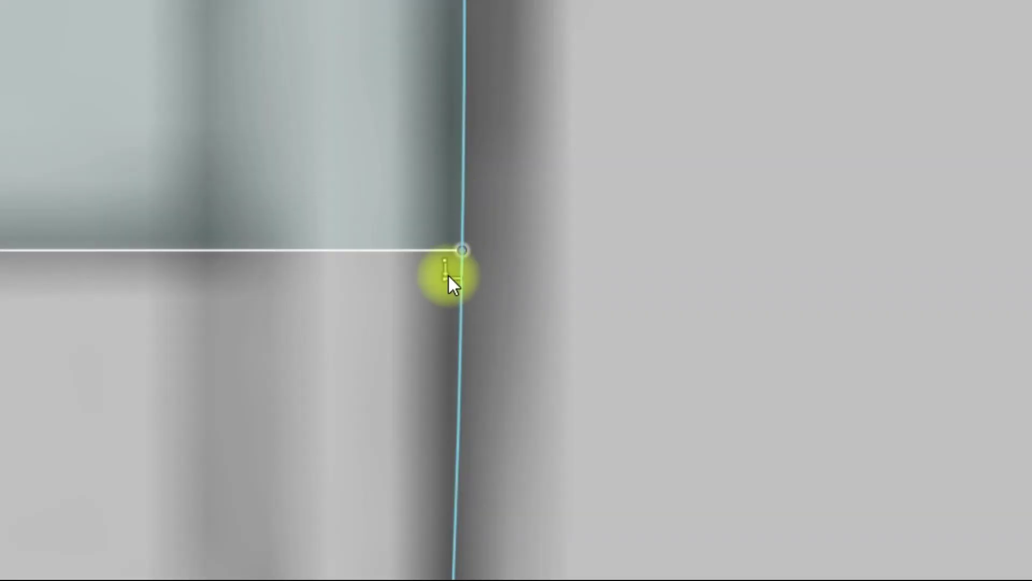
scroll(759, 131, "up", 5)
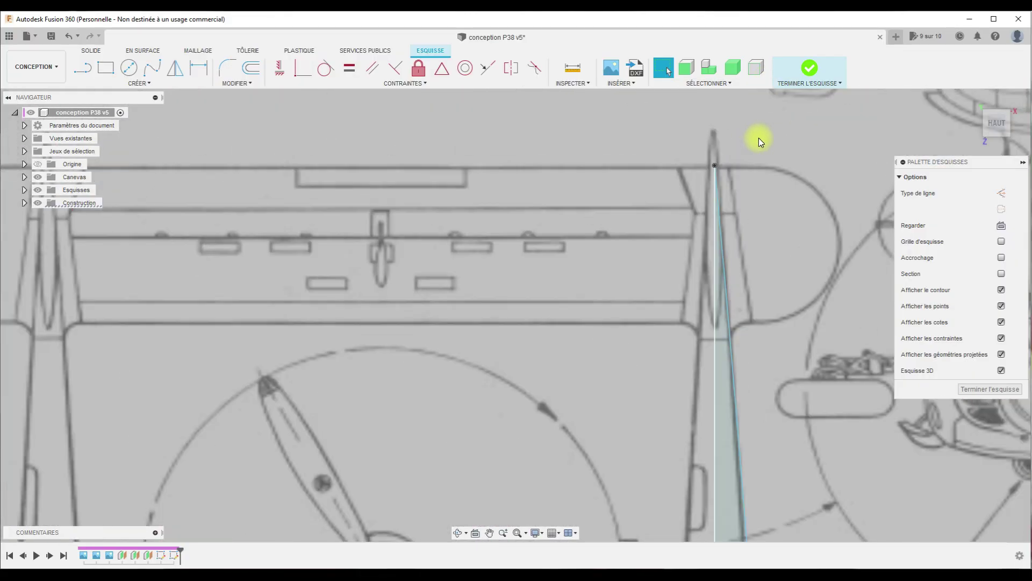
Finish the edited sketch and zoom in on the fuselage side view
scroll(699, 161, "up", 5)
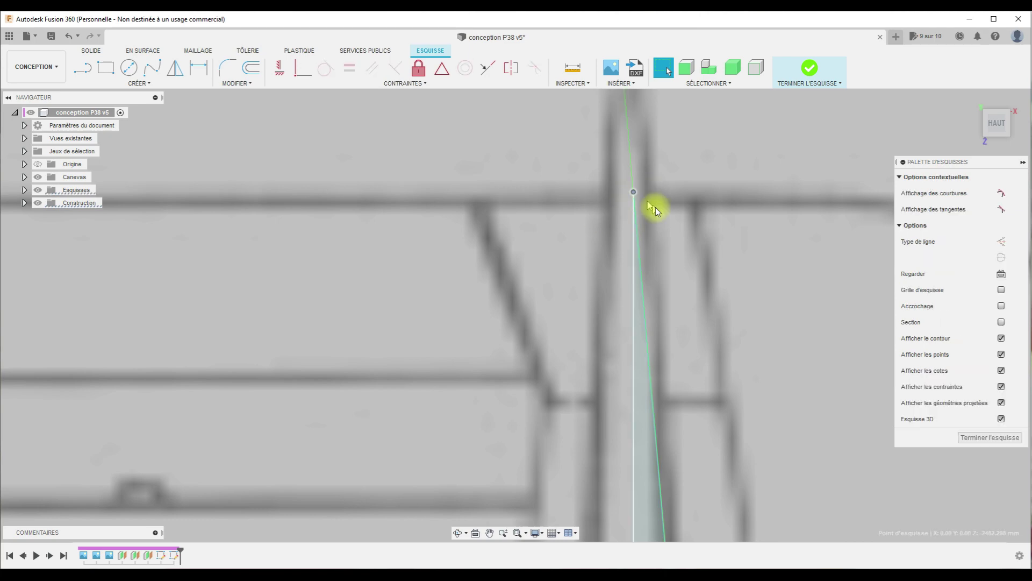
left_click(991, 435)
scroll(426, 321, "up", 2)
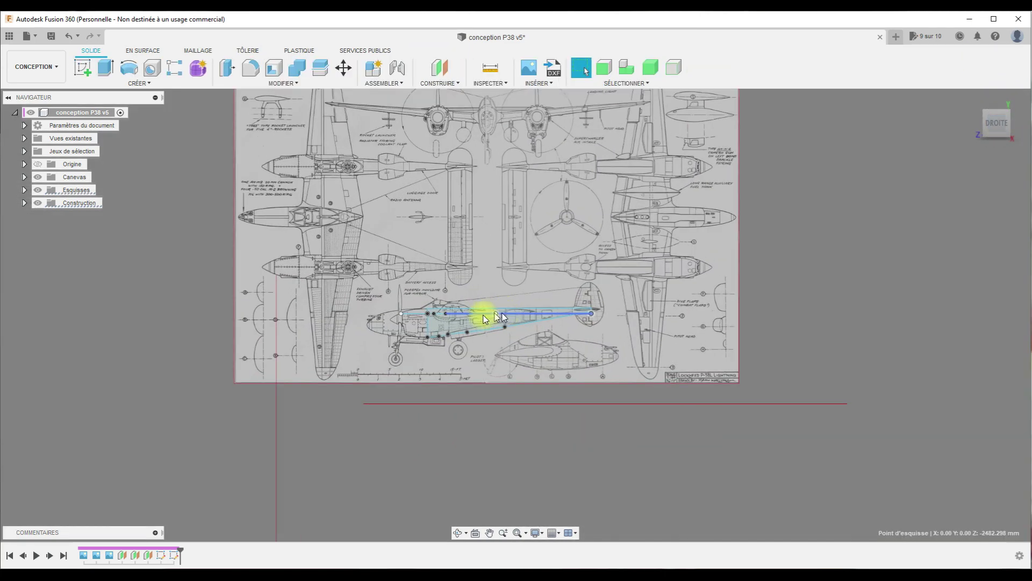
scroll(484, 316, "up", 3)
scroll(373, 346, "up", 3)
scroll(669, 224, "down", 1)
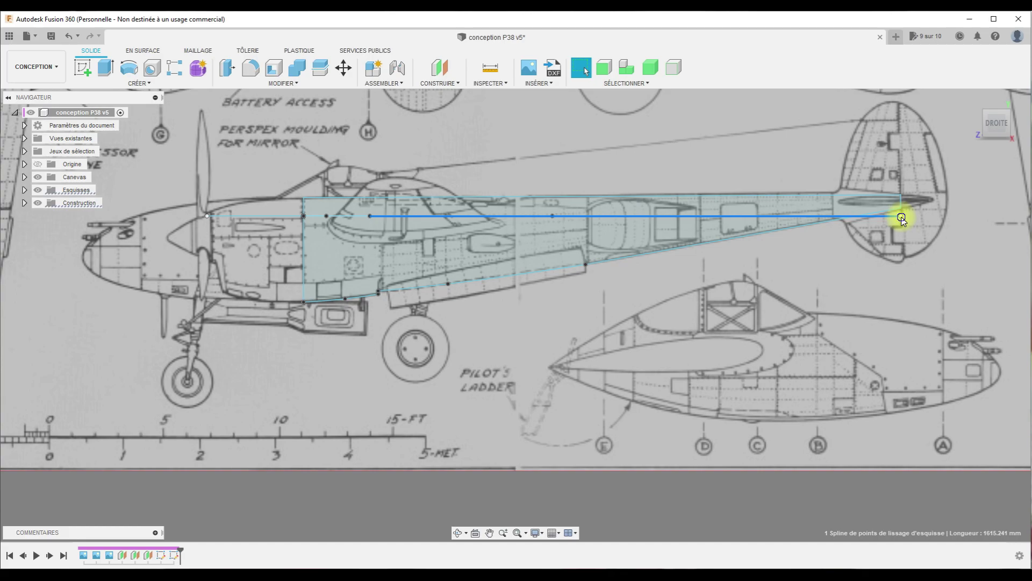
Move the fuselage spline down about 9 mm with Déplacer/Copier, pivoting on a spline point
right_click(902, 221)
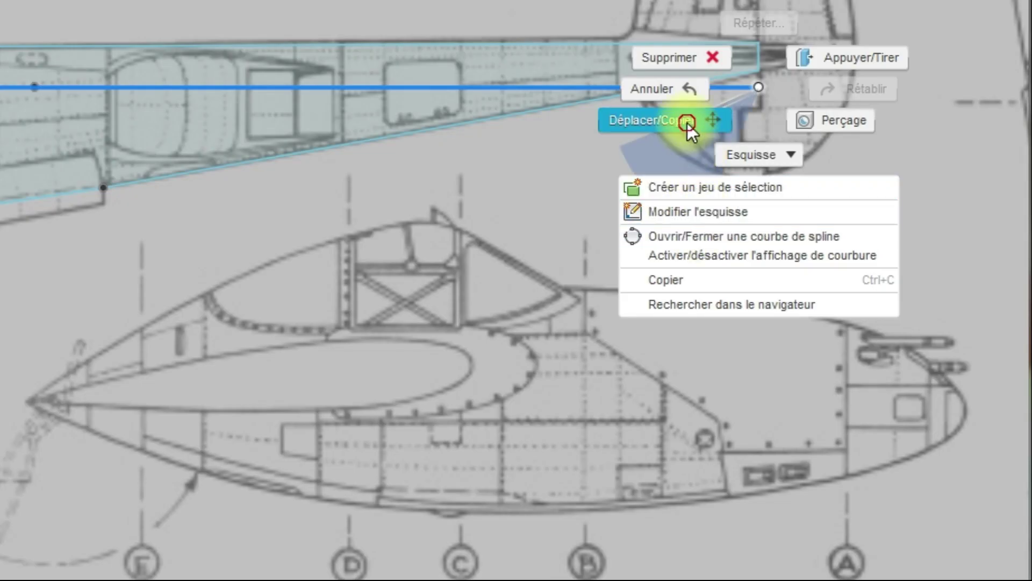
left_click(687, 122)
left_click_drag(898, 173, 766, 233)
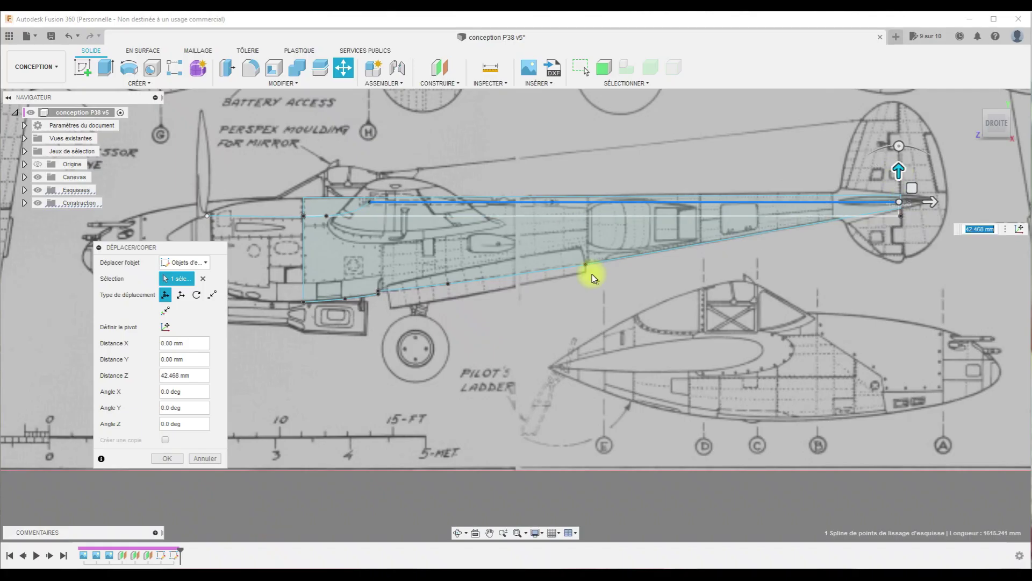
left_click_drag(371, 206, 360, 244)
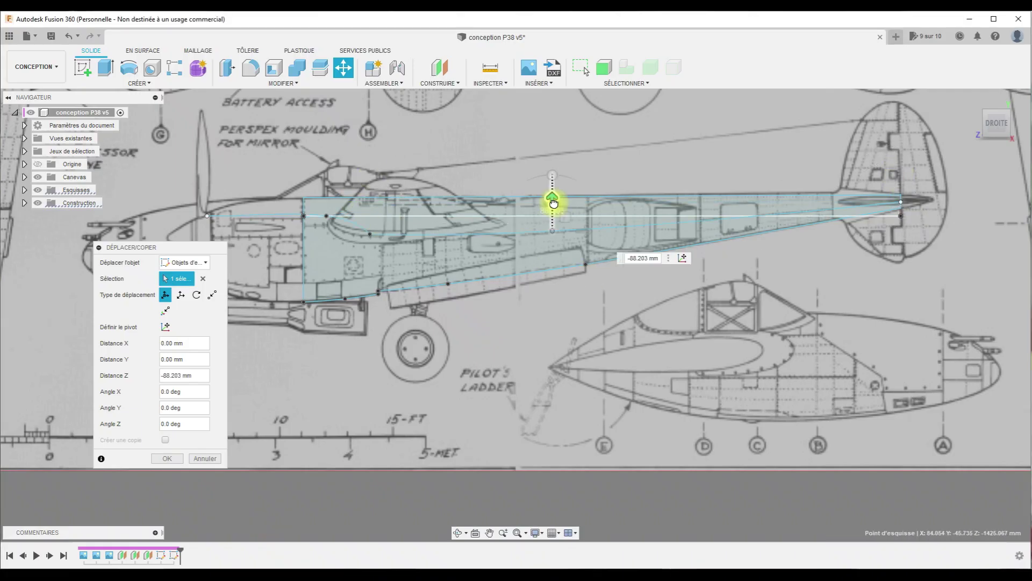
left_click(327, 215)
scroll(323, 220, "up", 4)
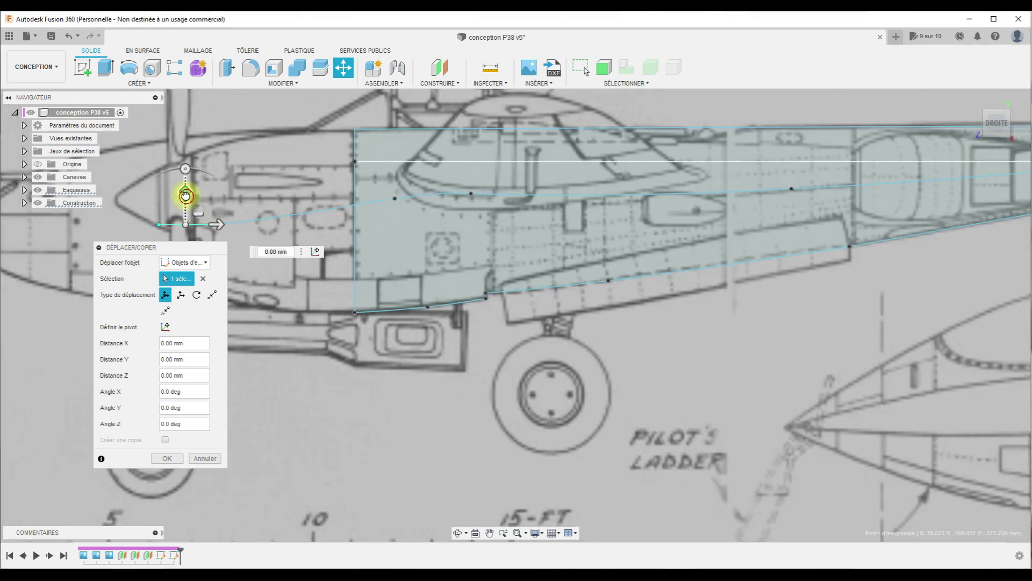
left_click(472, 193)
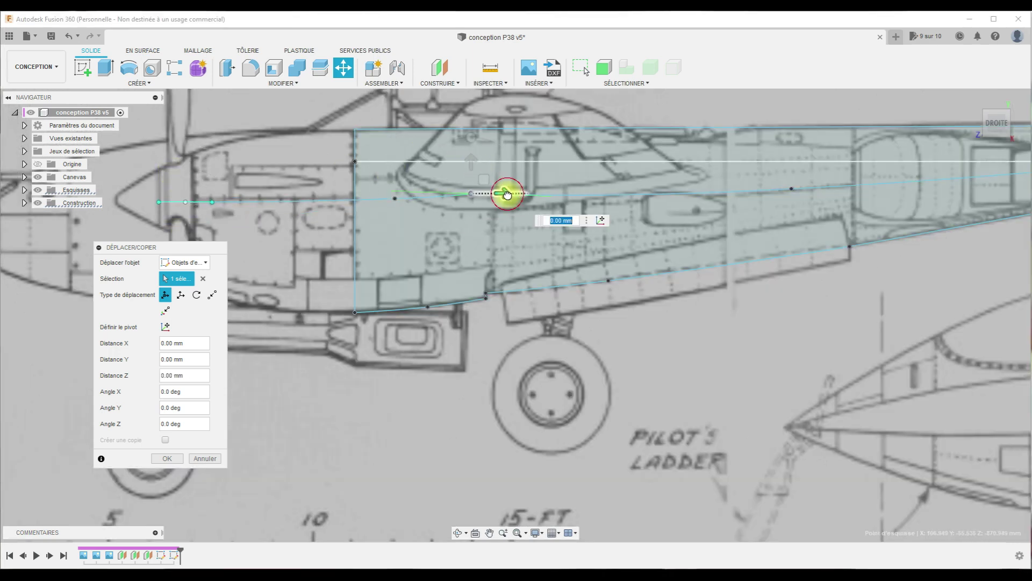
left_click_drag(507, 195, 480, 229)
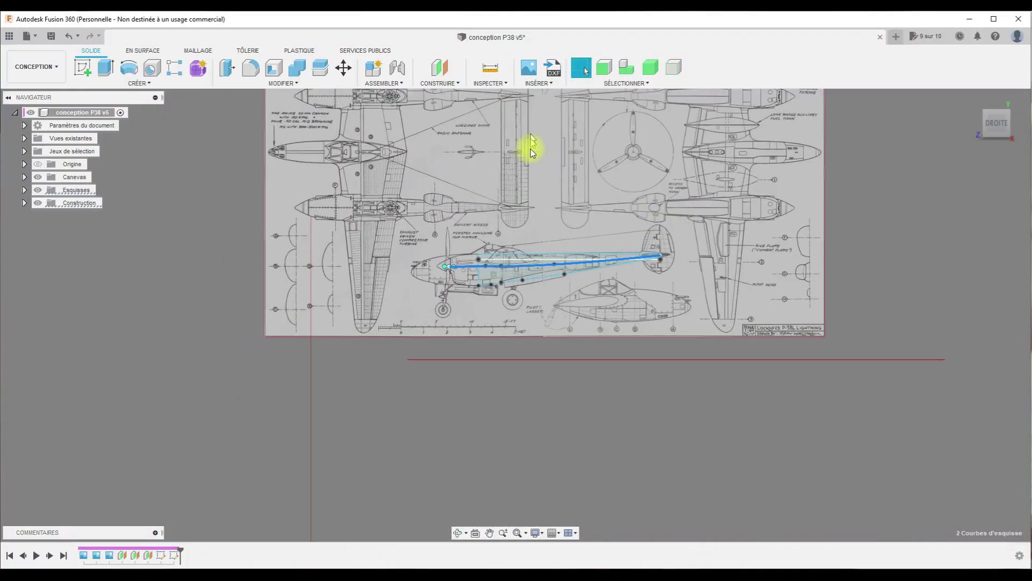
Accept the spline move and zoom out over the full side-view canvas
scroll(531, 152, "up", 3)
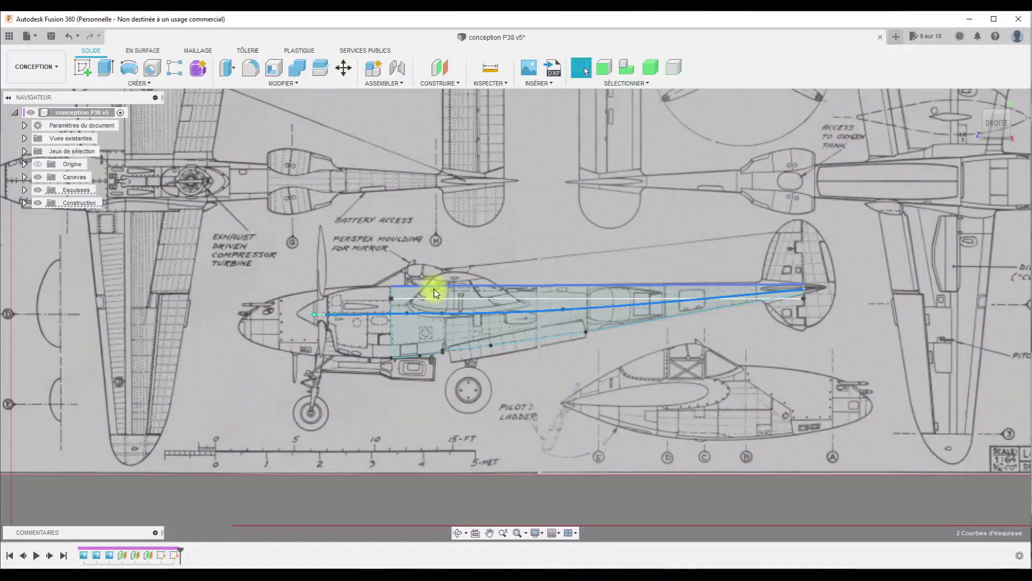
Switch both fuselage guide curves to construction line type
scroll(382, 246, "down", 1)
scroll(382, 247, "down", 1)
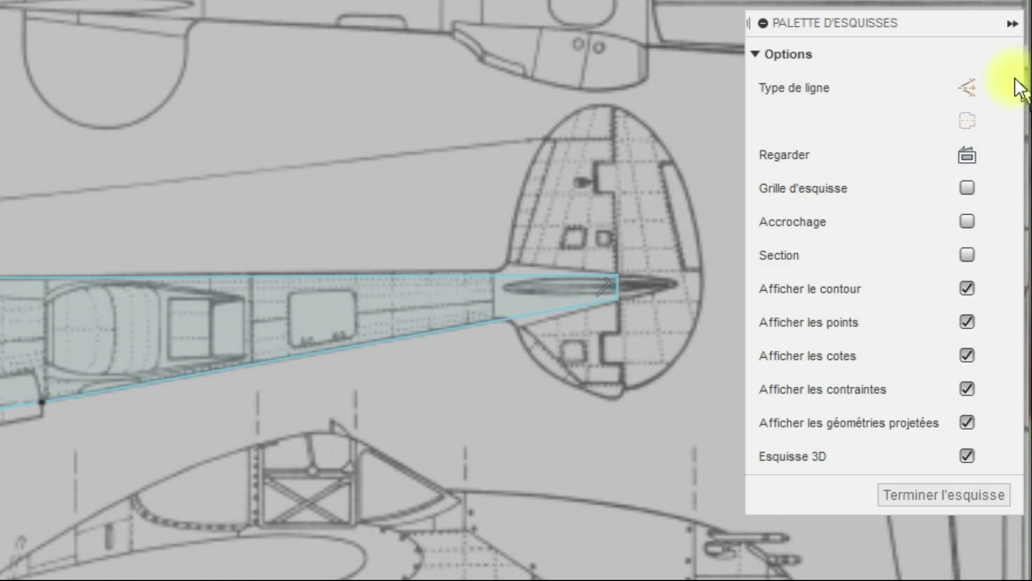
left_click(965, 86)
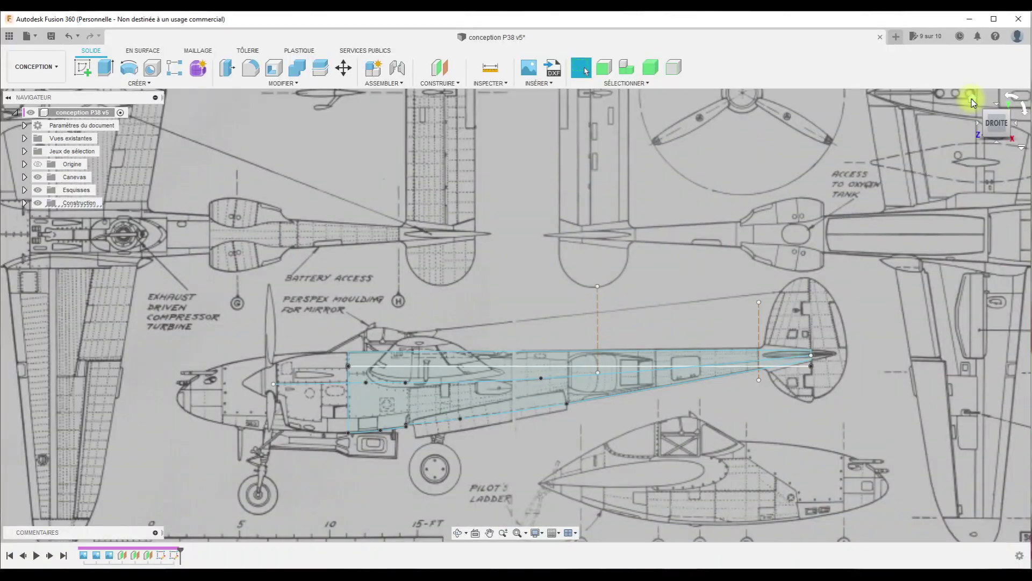
Add an angled construction plane through the nose station line
left_click(971, 97)
left_click(440, 83)
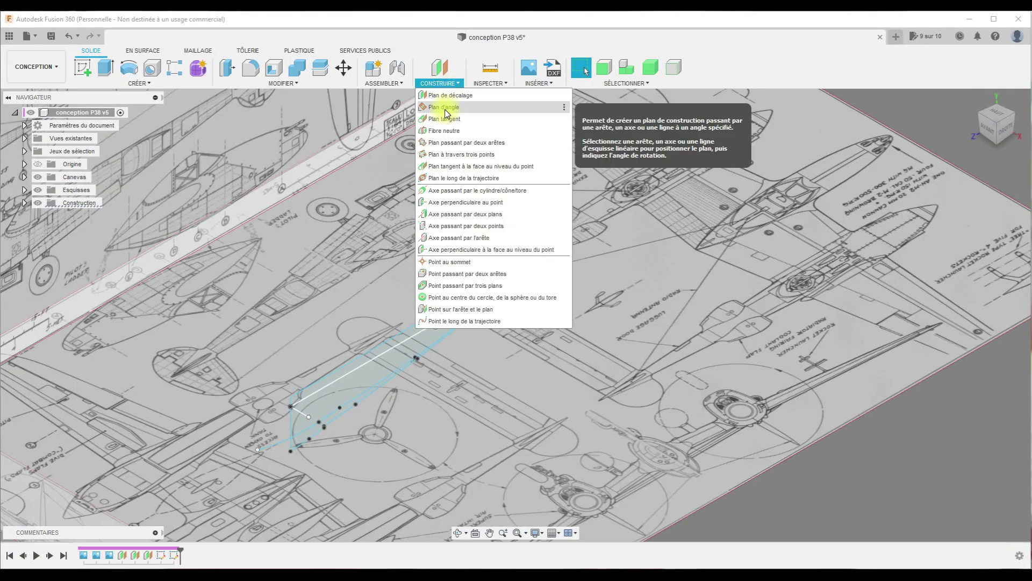
left_click(445, 107)
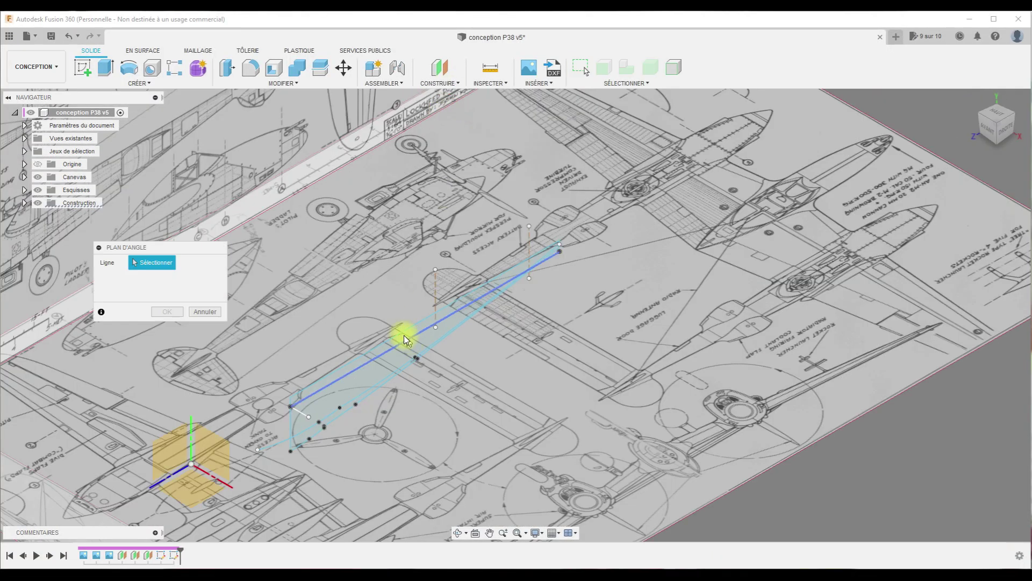
left_click(293, 432)
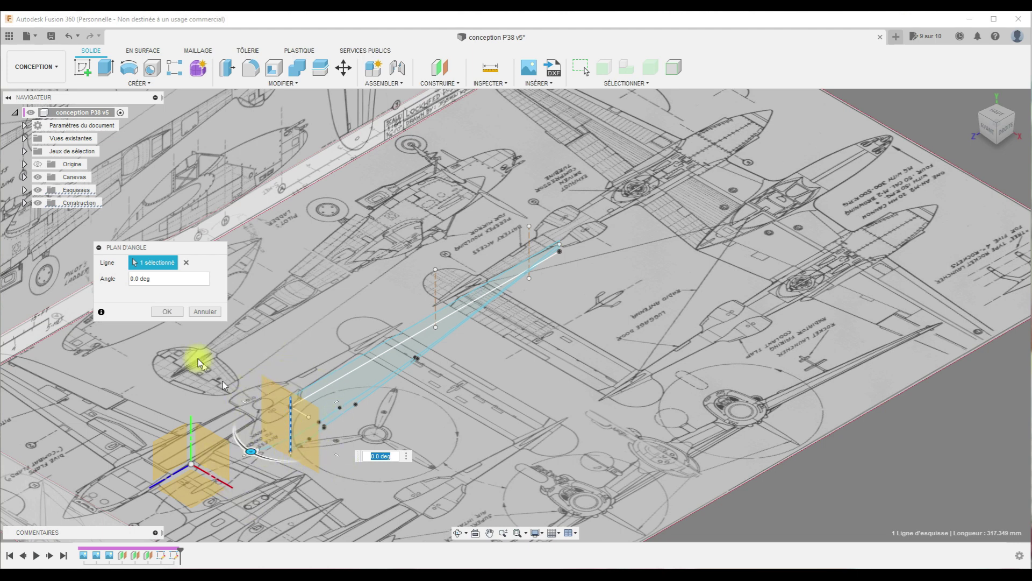
left_click(172, 315)
Add a second angled plane on the next station line and orbit to look from above
left_click(440, 83)
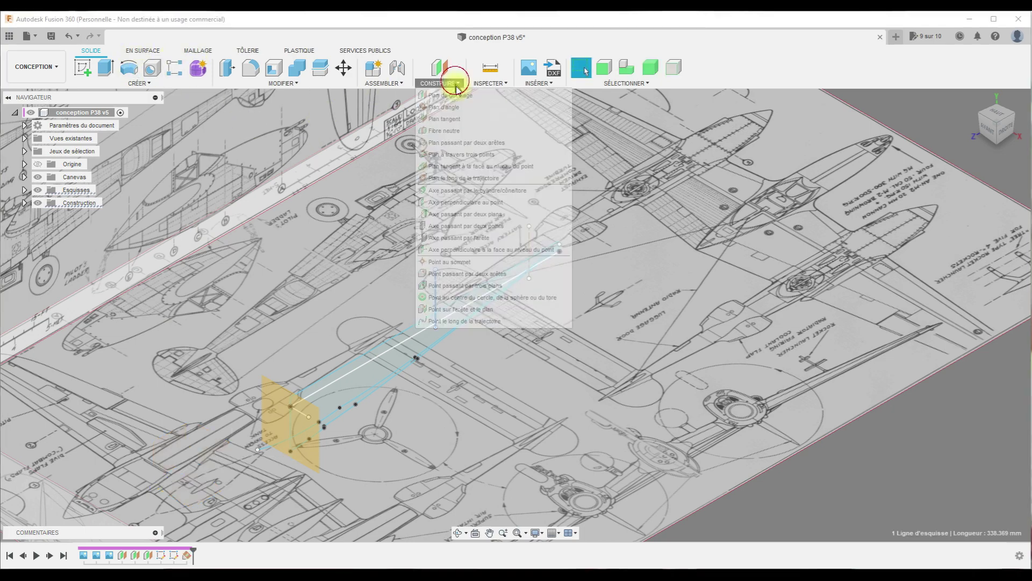
left_click(445, 107)
left_click(172, 315)
left_click(526, 256)
left_click(172, 315)
scroll(535, 222, "up", 5)
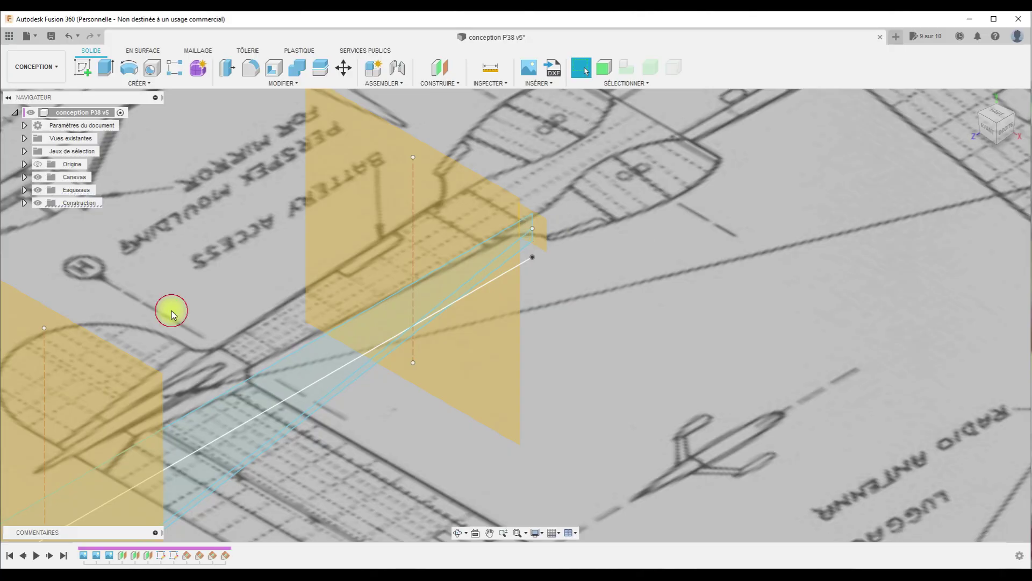
scroll(587, 354, "down", 5)
middle_click_drag(587, 353, 477, 399, "shift")
scroll(560, 372, "up", 6)
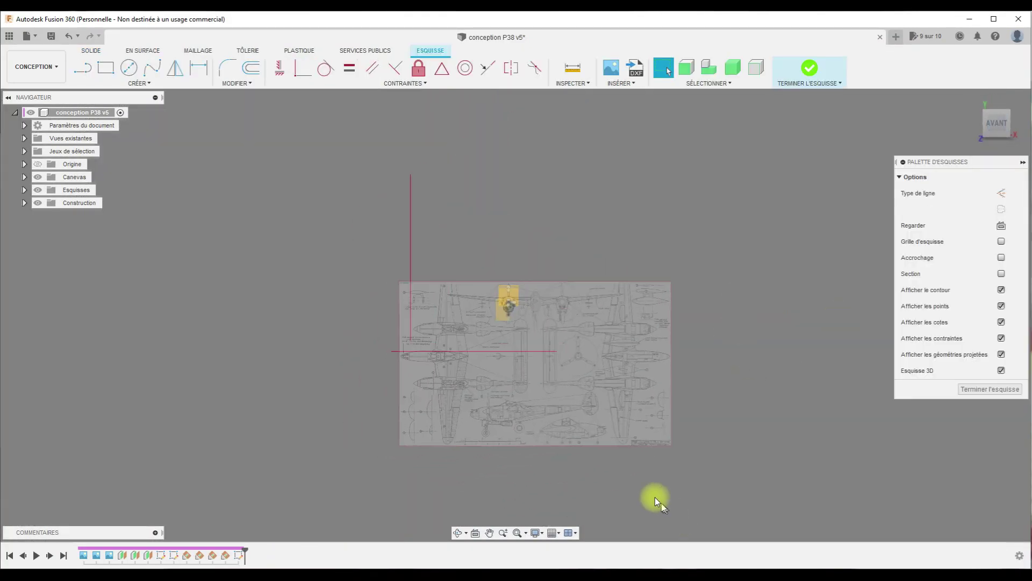
Draw a vertical centre line and trace half the section outline with a fit-point spline
scroll(656, 425, "up", 5)
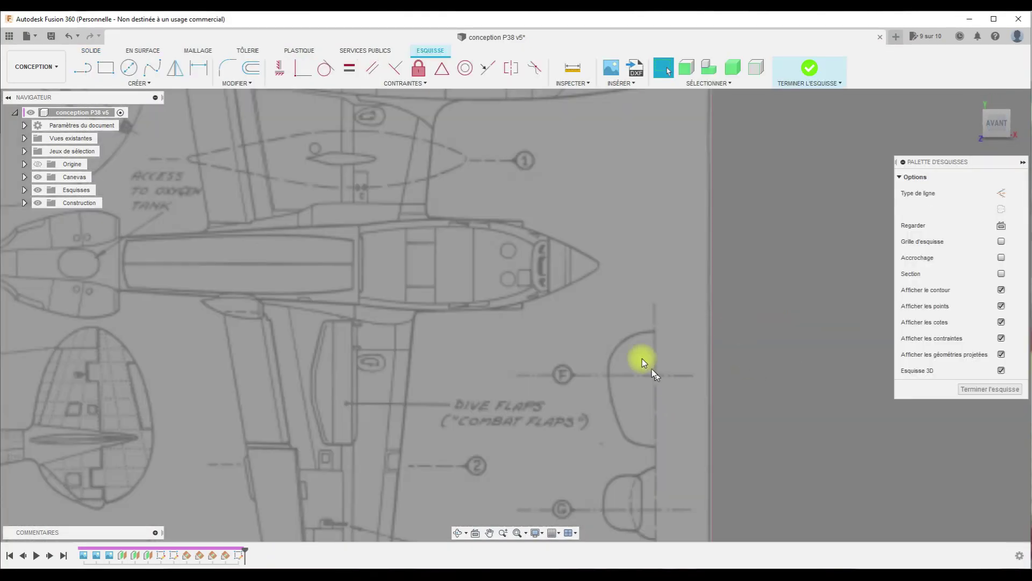
scroll(652, 379, "up", 3)
key("l")
left_click(637, 282)
left_click(638, 478)
key("s")
left_click(638, 477)
left_click(602, 472)
left_click(579, 447)
left_click(558, 346)
left_click(638, 282)
key("Escape")
Mirror the half-section about the centre line and finish the cross-section sketch
scroll(677, 436, "up", 2)
left_click_drag(486, 202, 721, 498)
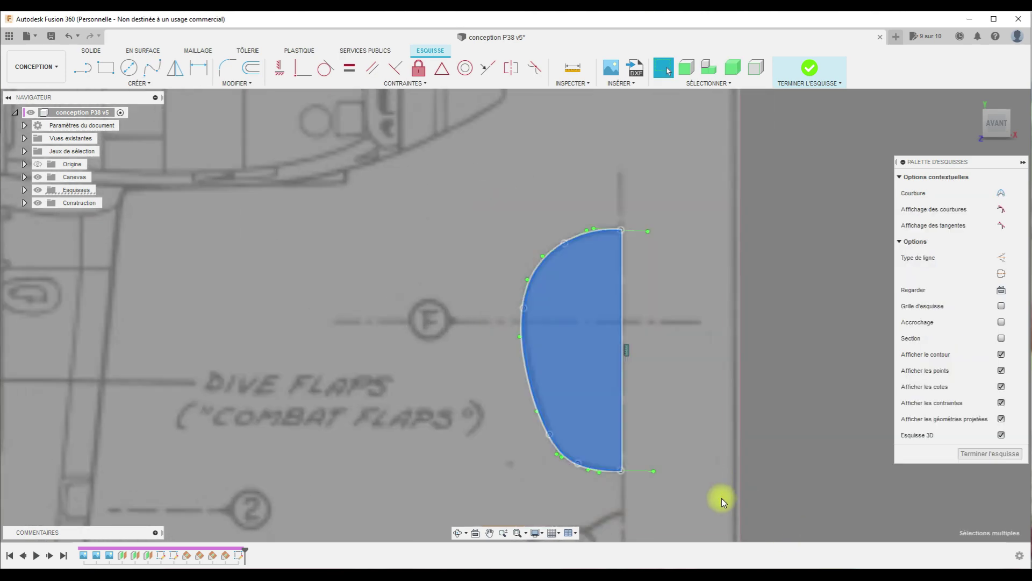
left_click(160, 91)
left_click(175, 67)
left_click(619, 317)
left_click(173, 278)
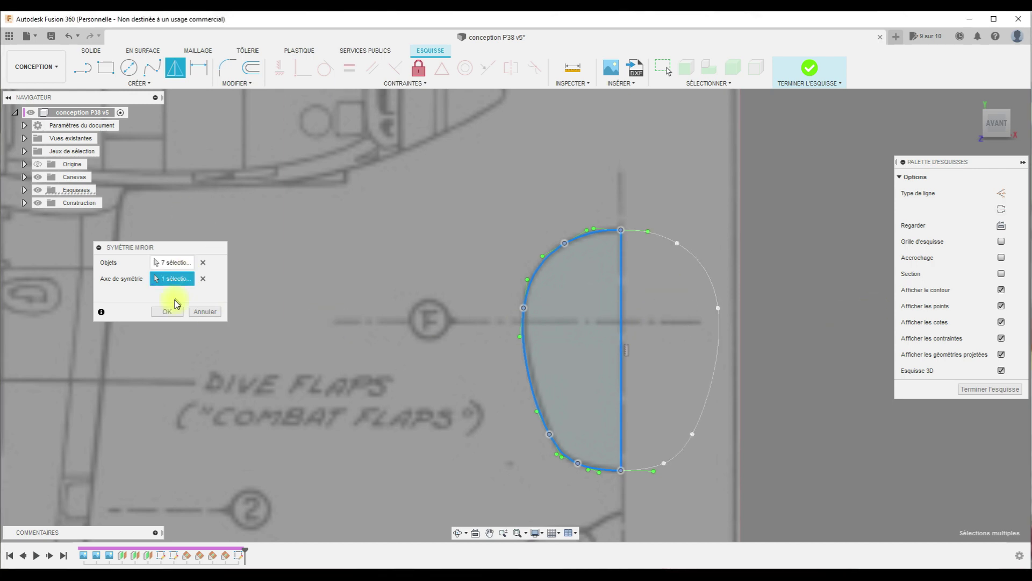
left_click(171, 311)
left_click_drag(590, 185, 445, 527)
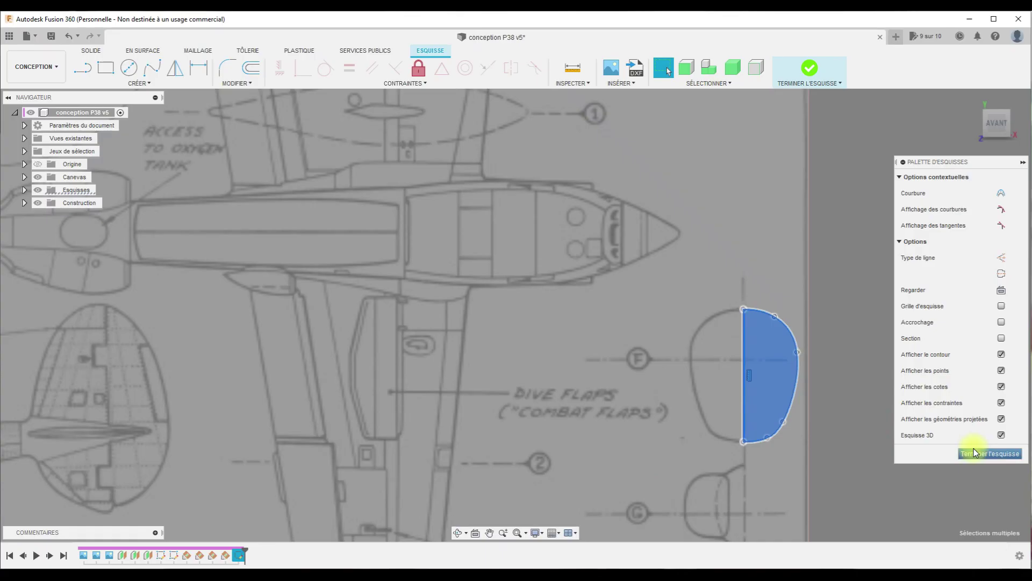
left_click(967, 451)
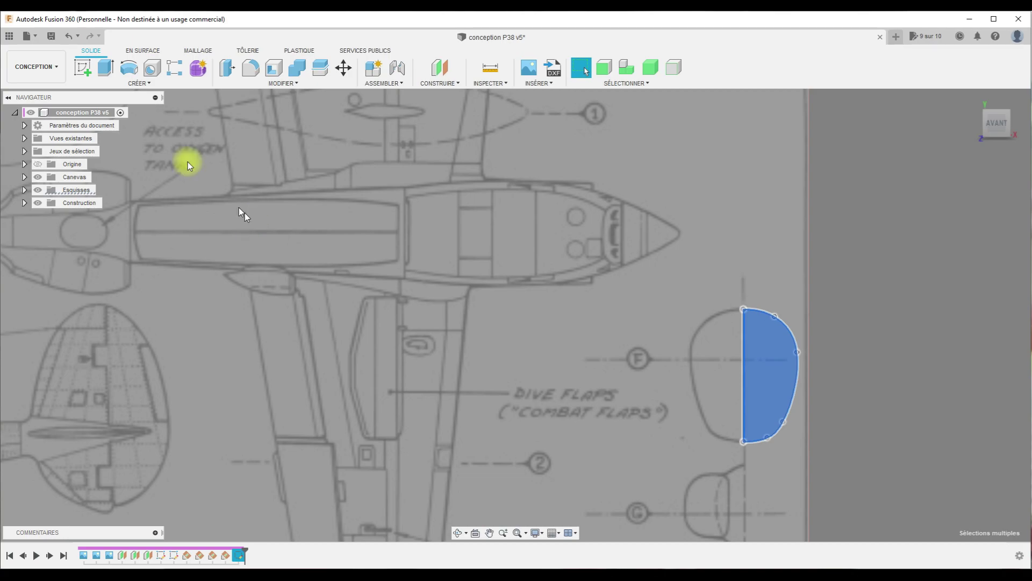
Move the finished half cross-section off the blueprint toward the fuselage nose plane with M
key("m")
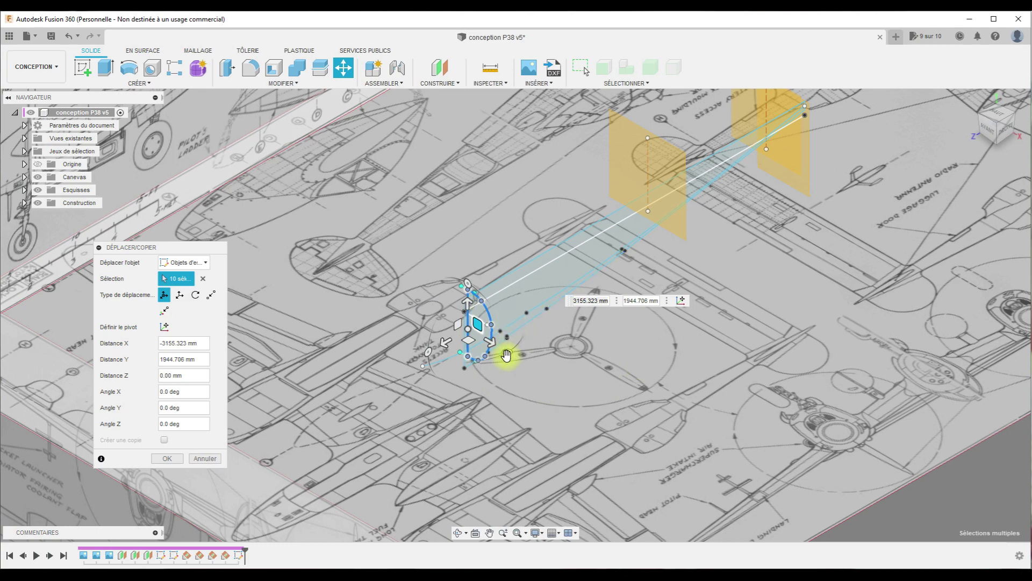
scroll(490, 322, "up", 2)
scroll(485, 322, "up", 3)
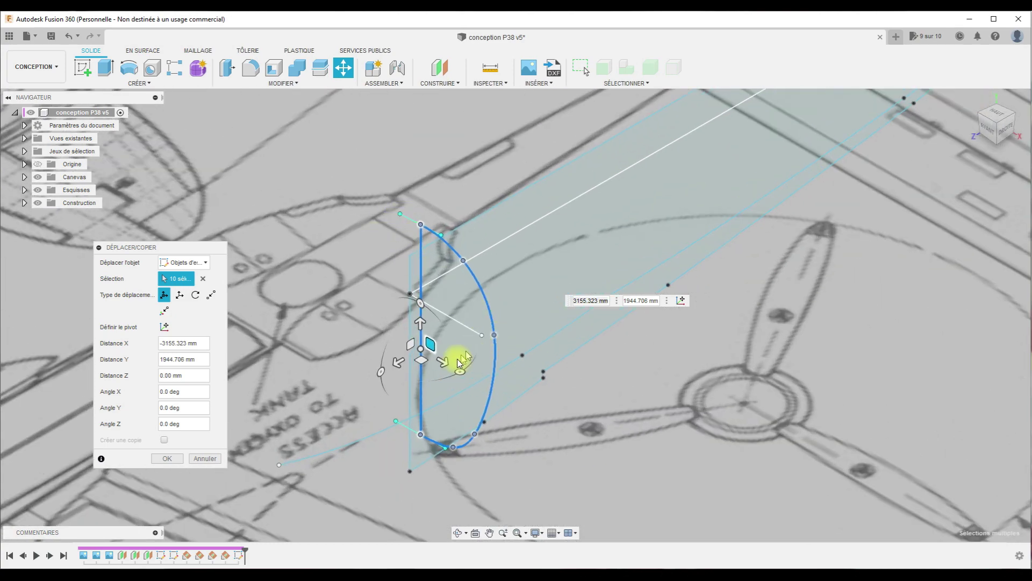
left_click_drag(433, 344, 449, 381)
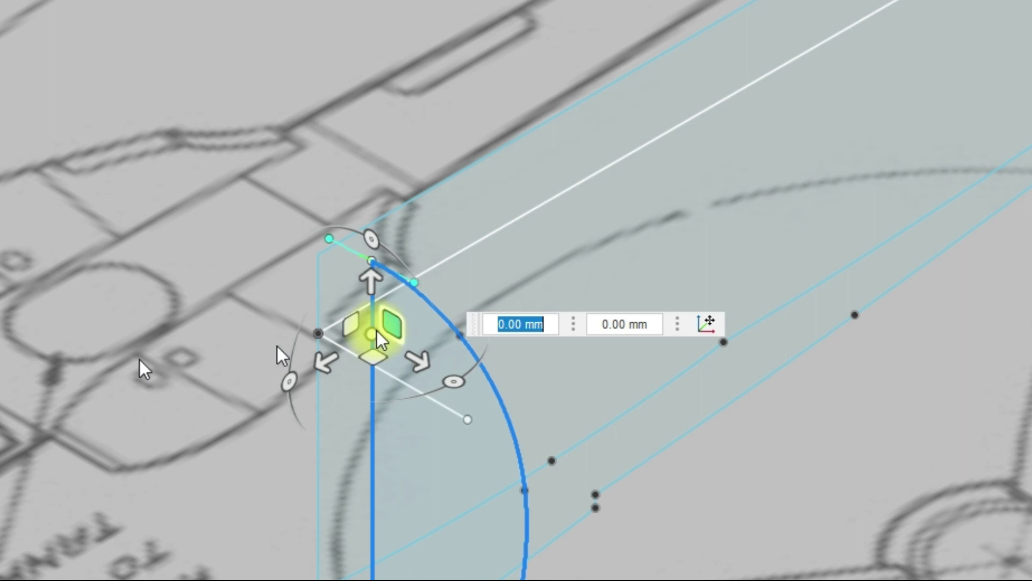
left_click(382, 330)
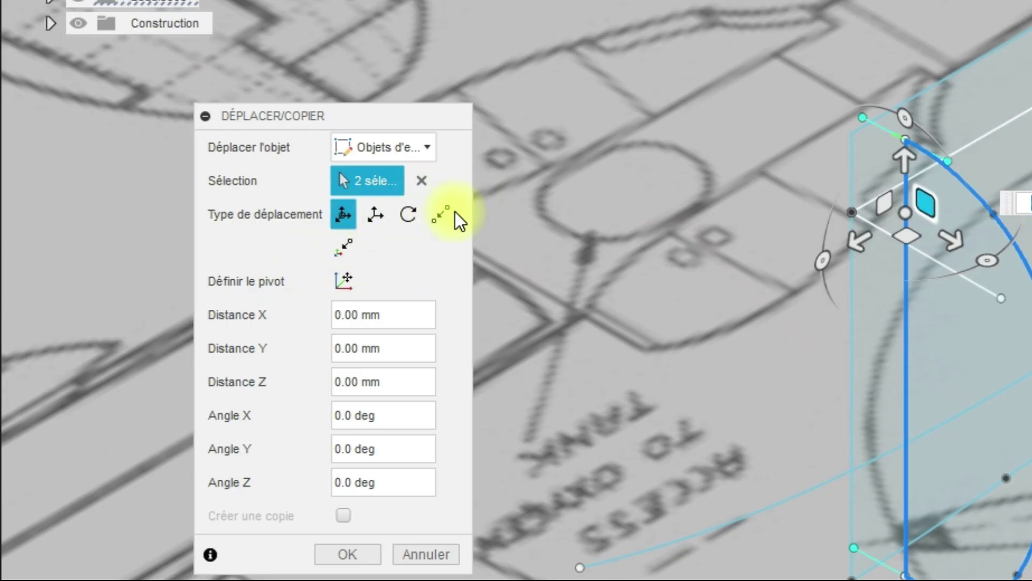
Move the spline and vertical line point-to-point so their top endpoint lands on the rail's target point
left_click(441, 215)
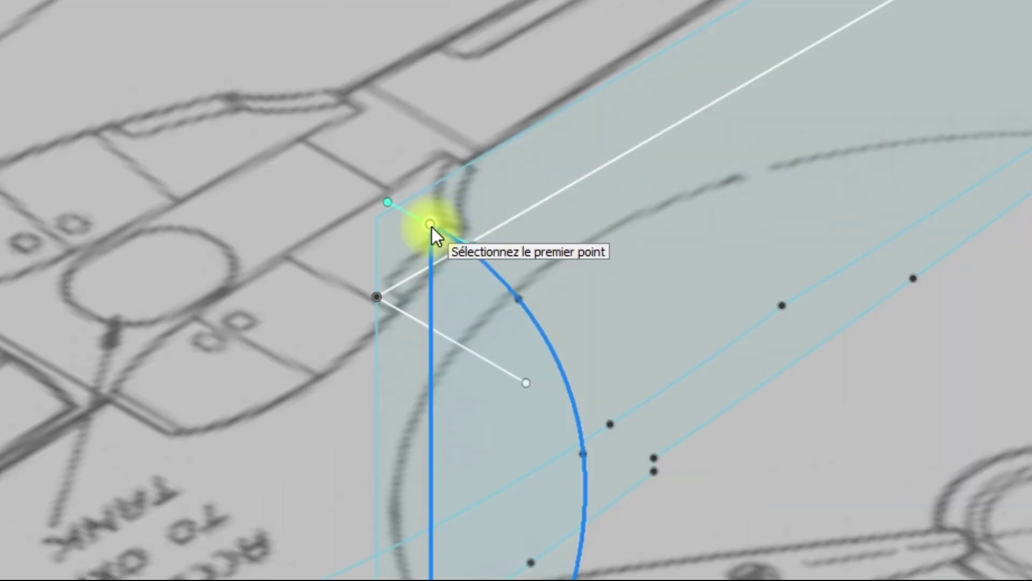
left_click(431, 226)
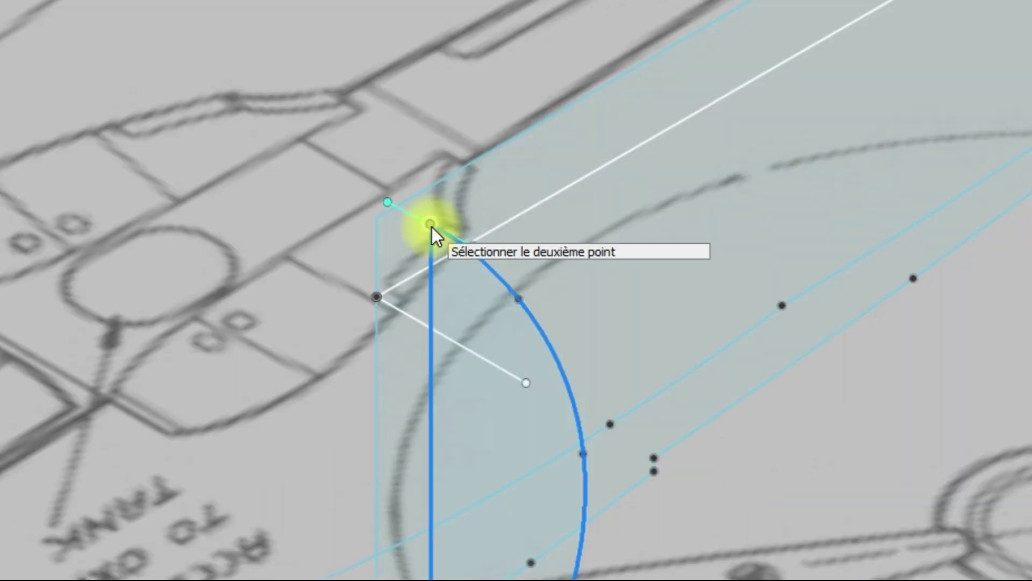
left_click(372, 222)
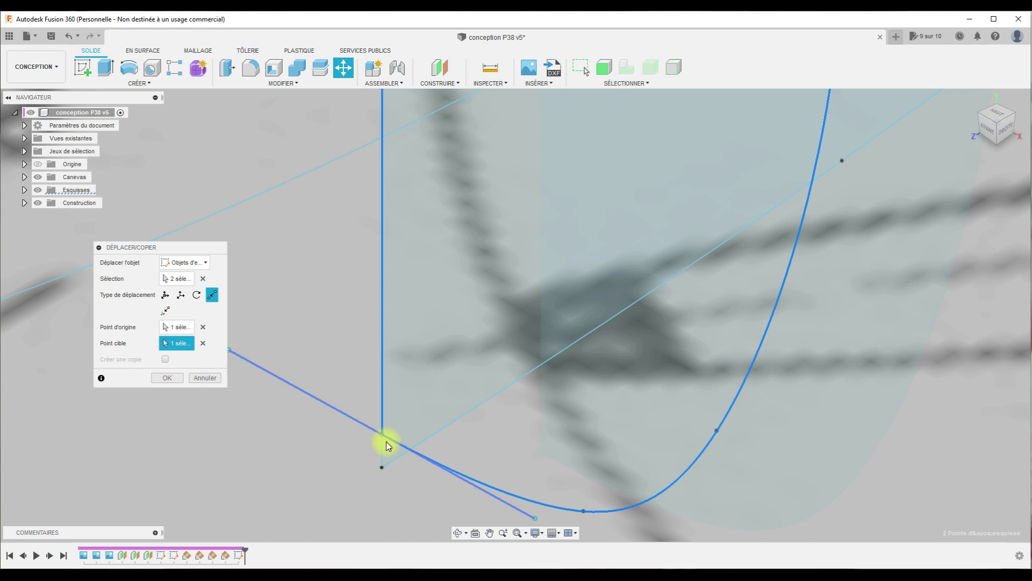
left_click(170, 377)
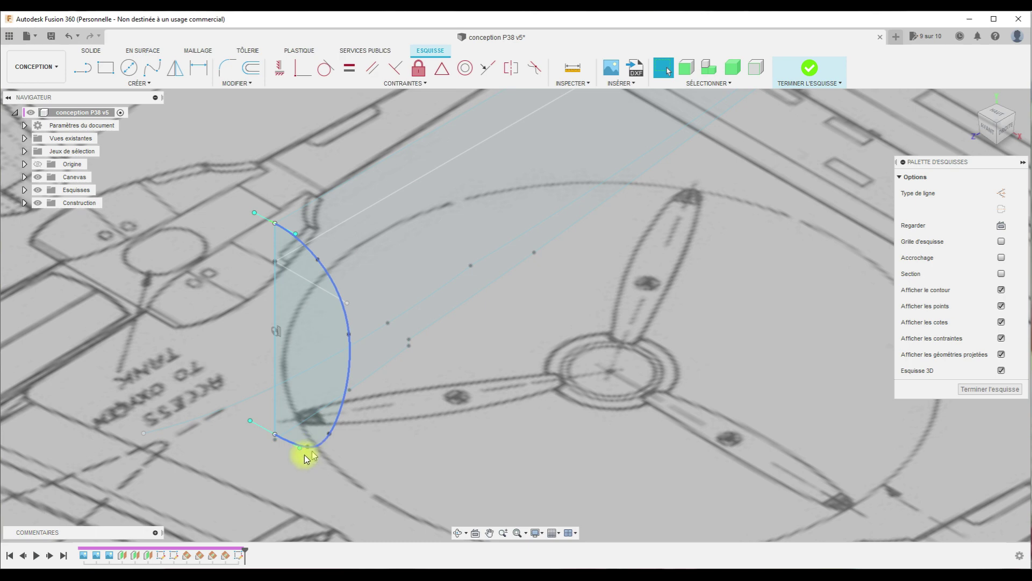
Project the guide rail's intersection with the section plane into the sketch
left_click(139, 83)
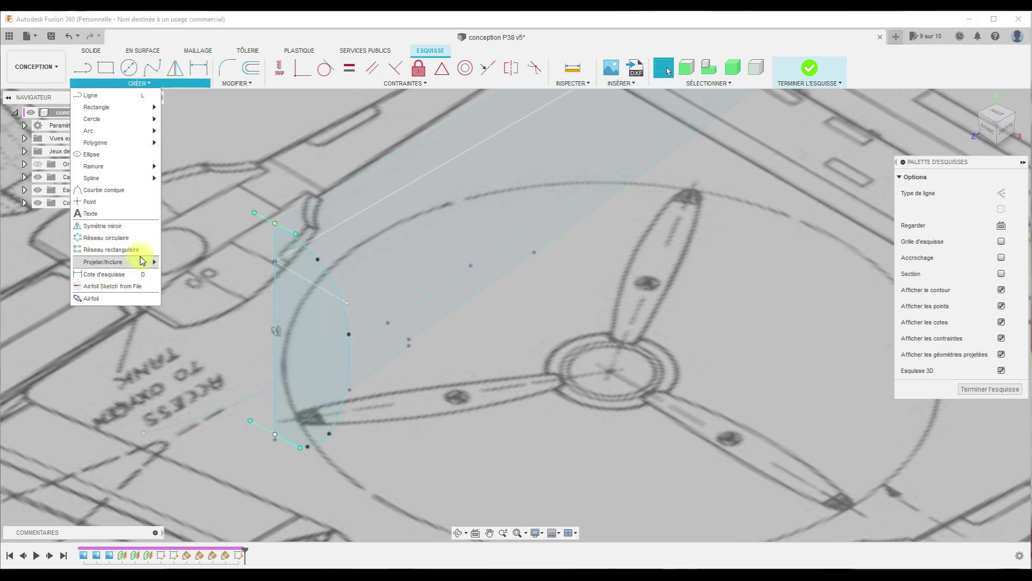
left_click(208, 275)
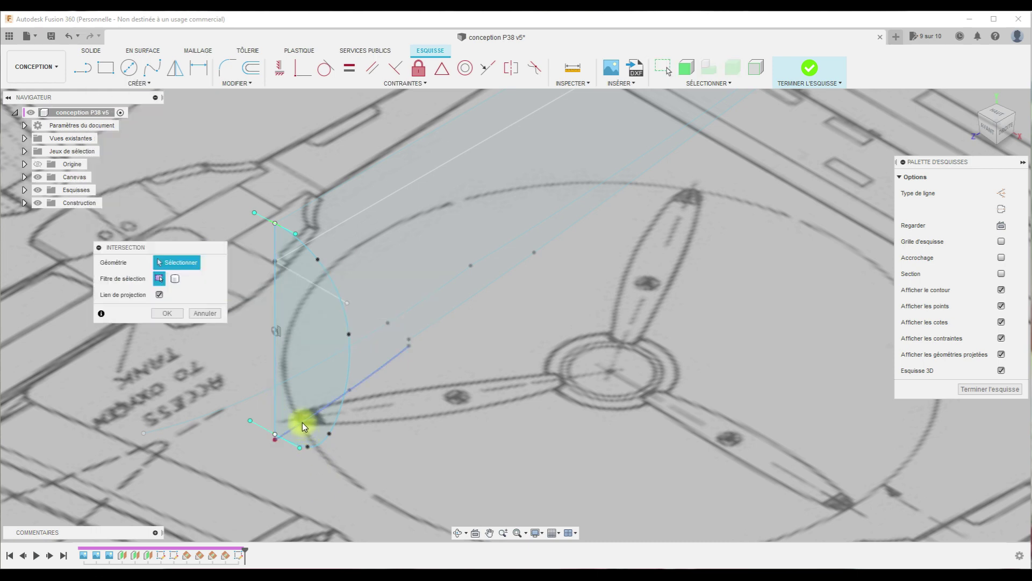
scroll(250, 461, "up", 5)
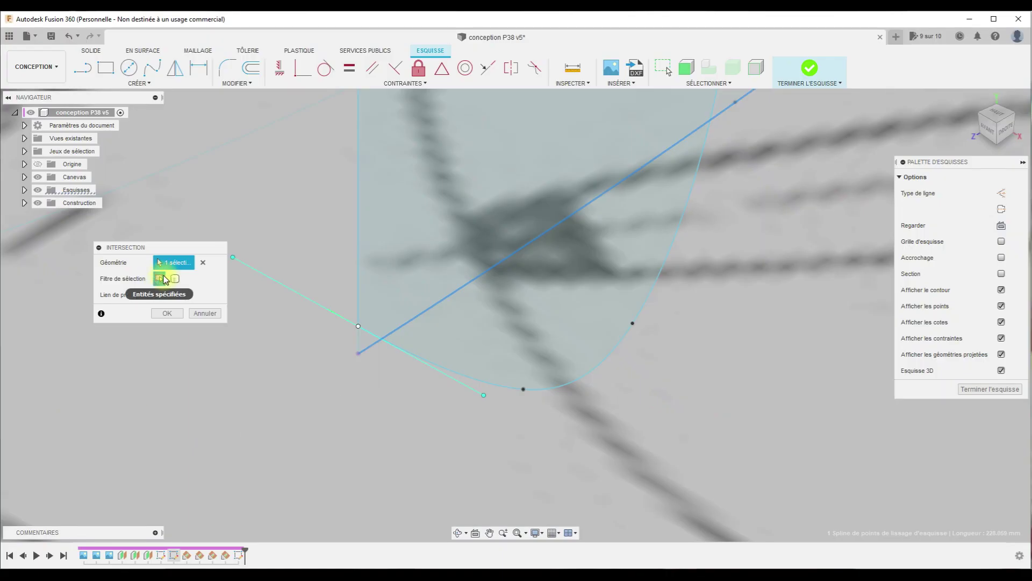
left_click(167, 313)
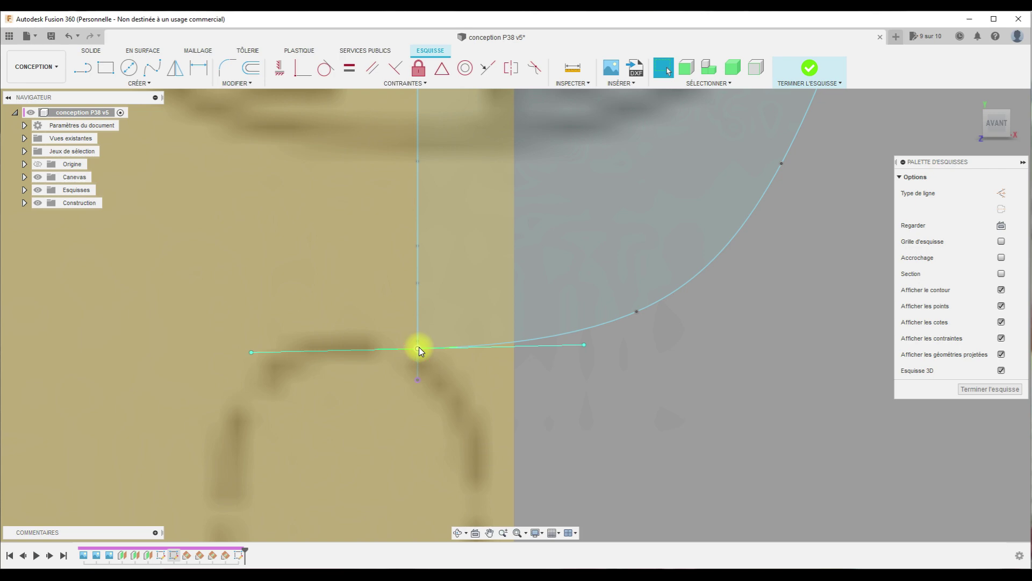
Drag the spline's bottom point onto the front-view outline and make its bottom tangent handle horizontal
left_click_drag(418, 351, 421, 382)
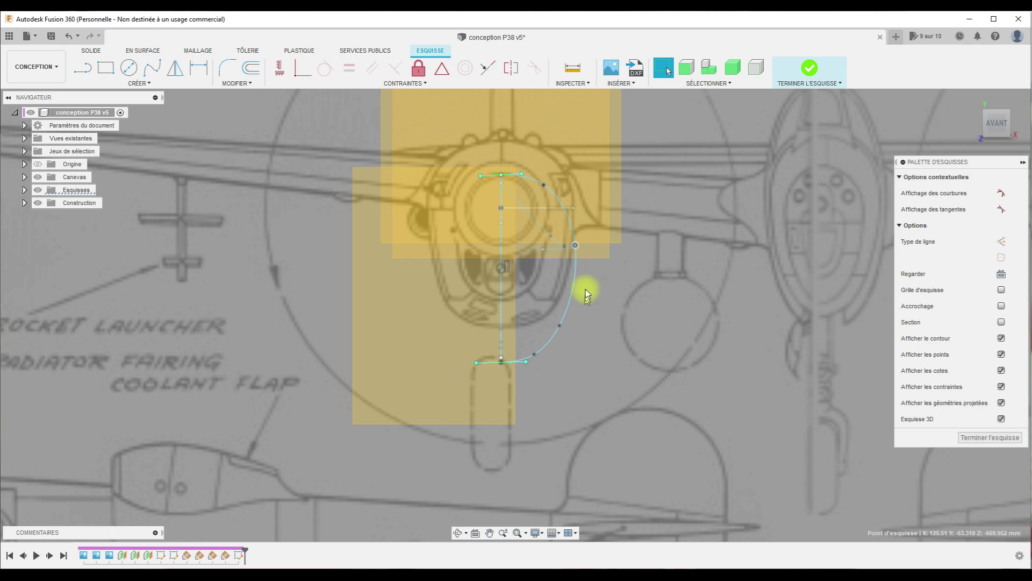
scroll(502, 147, "up", 3)
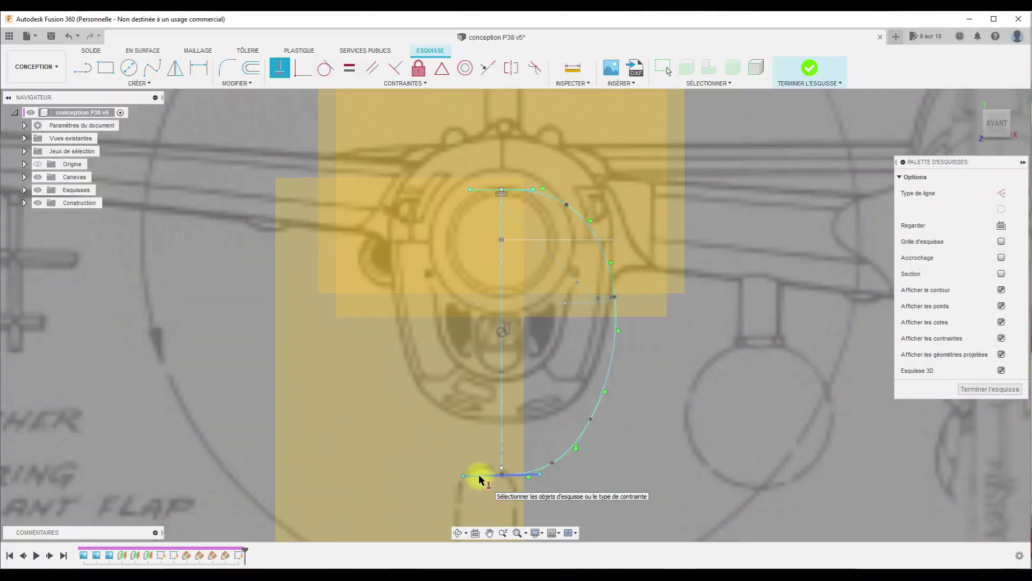
left_click(480, 476)
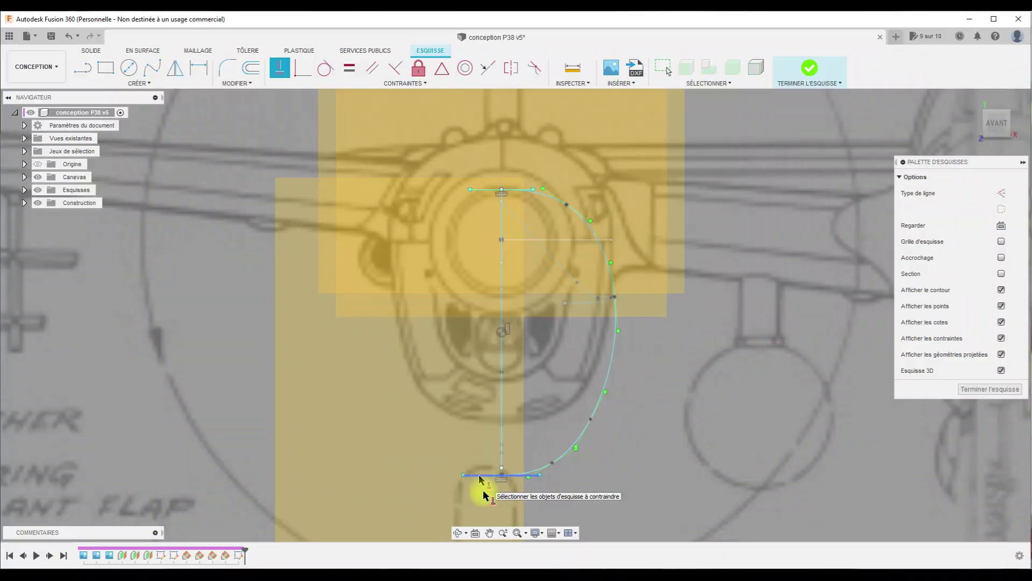
scroll(535, 491, "up", 2)
scroll(529, 481, "up", 3)
scroll(484, 441, "up", 2)
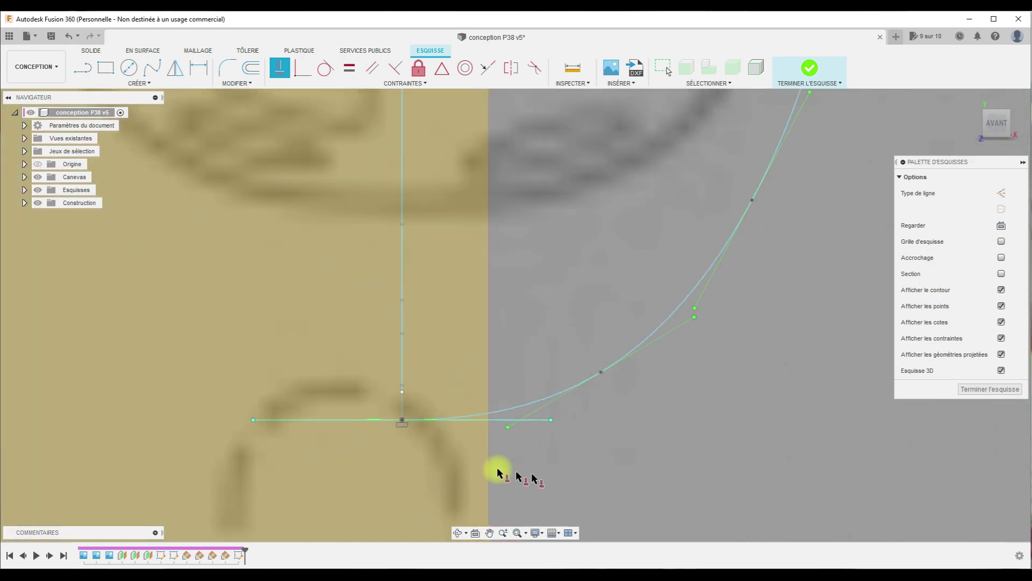
left_click(422, 421)
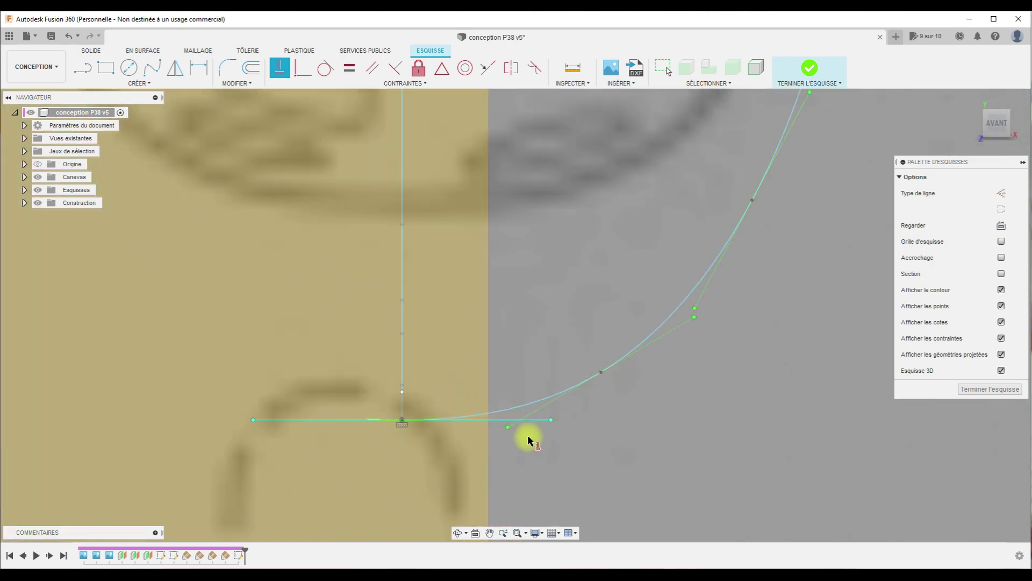
End the constraint command and zoom to check the section meets the projected rail point
key("Escape")
left_click(978, 105)
scroll(450, 330, "up", 3)
scroll(462, 335, "up", 4)
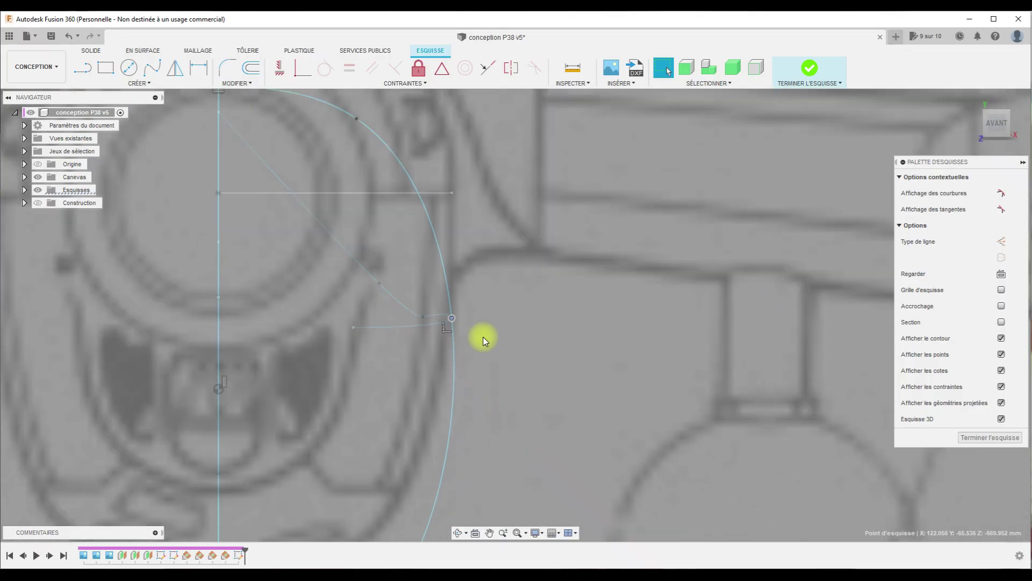
scroll(378, 256, "up", 2)
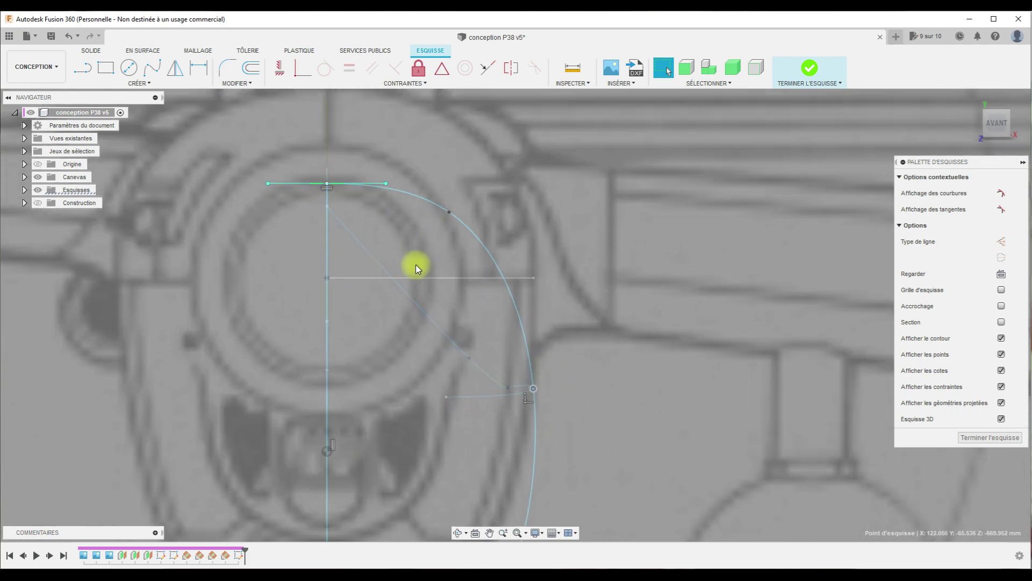
scroll(419, 290, "down", 2)
scroll(415, 430, "down", 2)
scroll(428, 148, "up", 2)
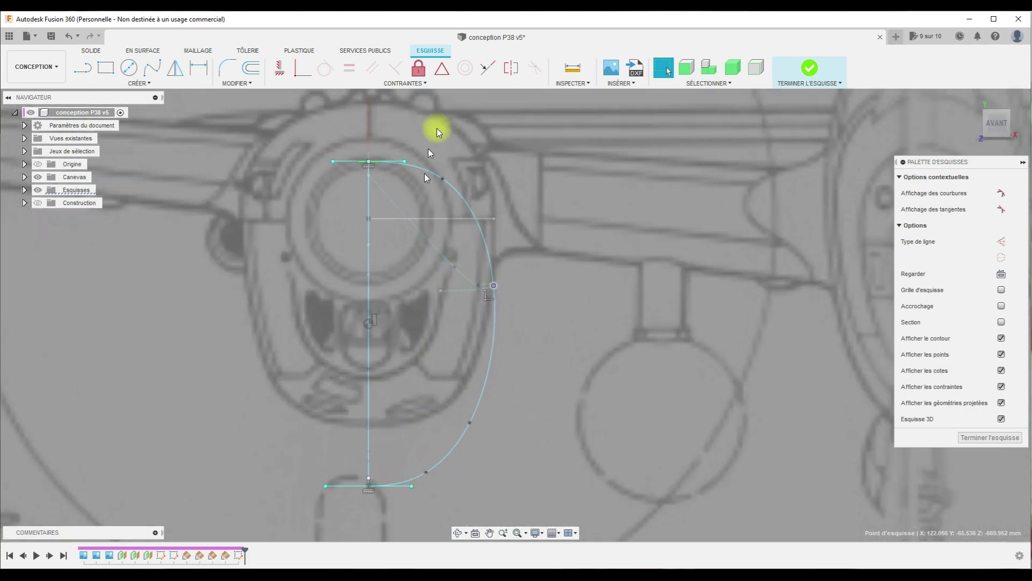
scroll(441, 307, "up", 1)
scroll(457, 296, "up", 2)
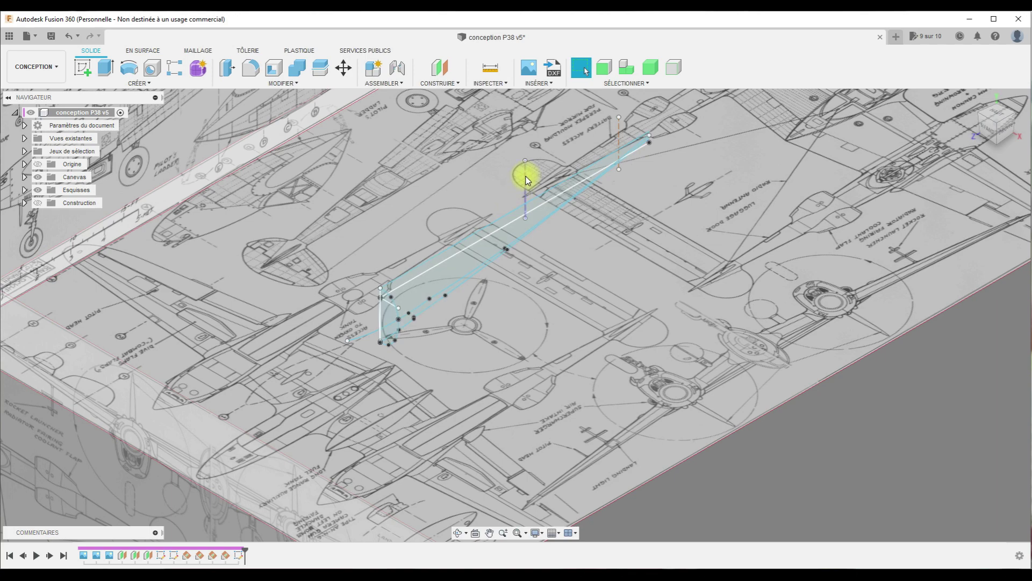
Show the construction planes and move the next cross-section sketch onto its target point between the rails
scroll(525, 182, "up", 3)
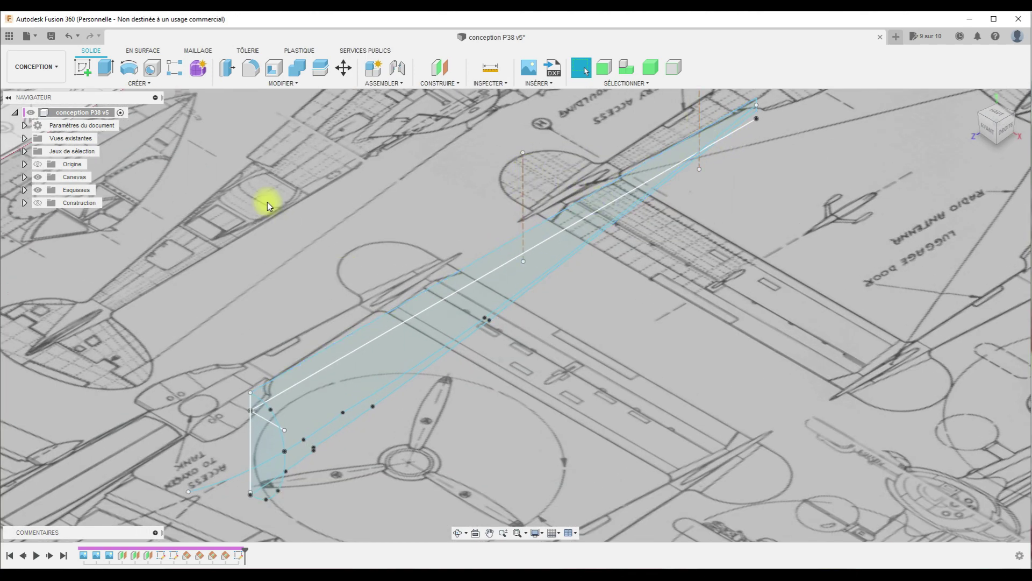
left_click(24, 202)
left_click(37, 203)
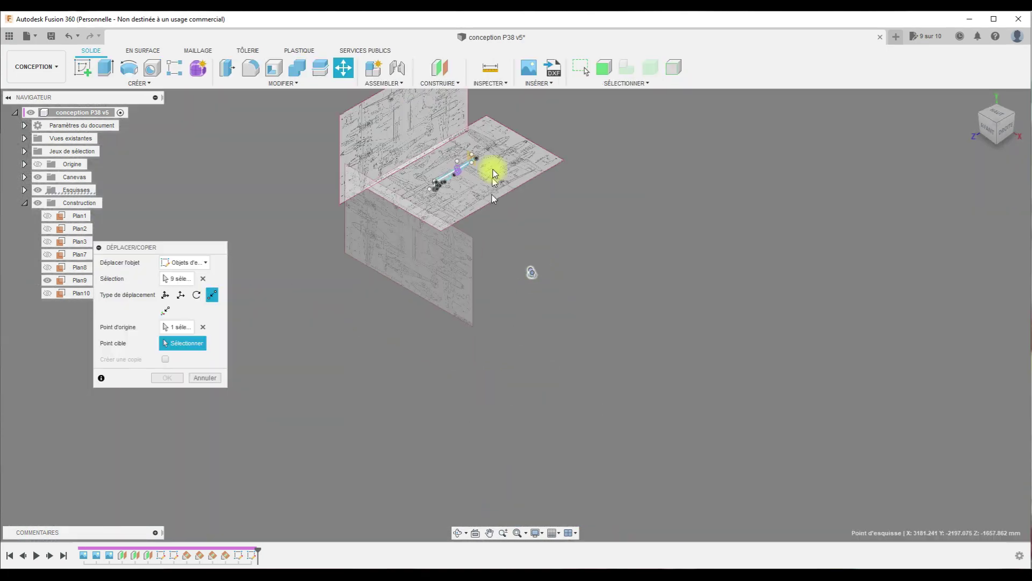
left_click(534, 263)
key("Return")
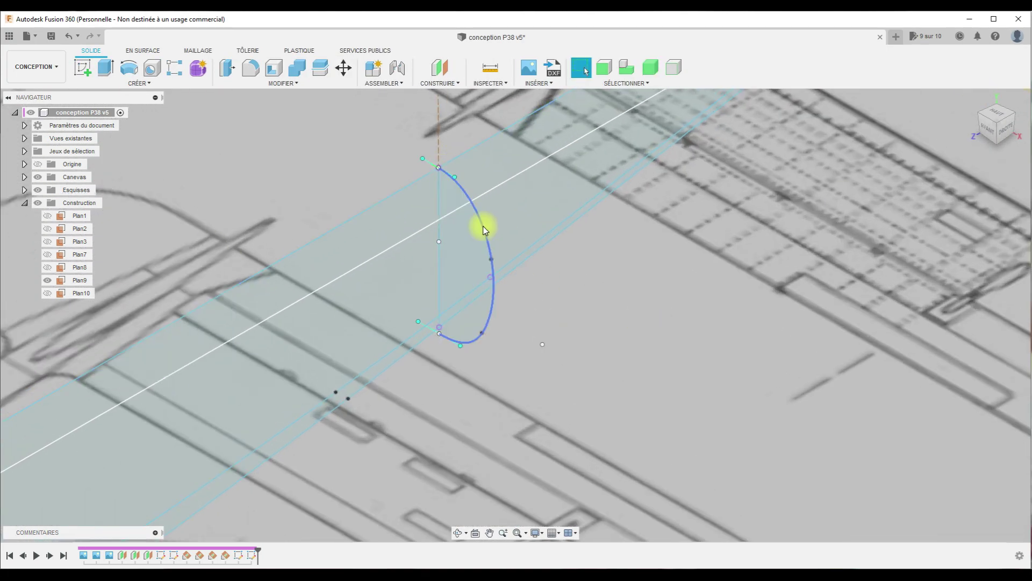
Reopen the cross-section spline's sketch and adjust its fit points
right_click(485, 230)
left_click(492, 285)
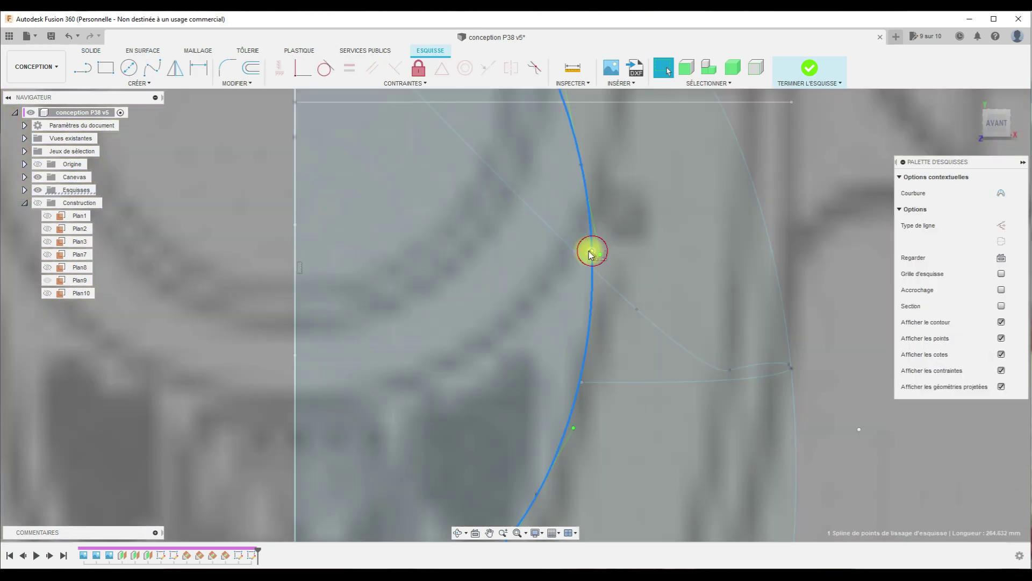
left_click(592, 253)
scroll(591, 256, "up", 3)
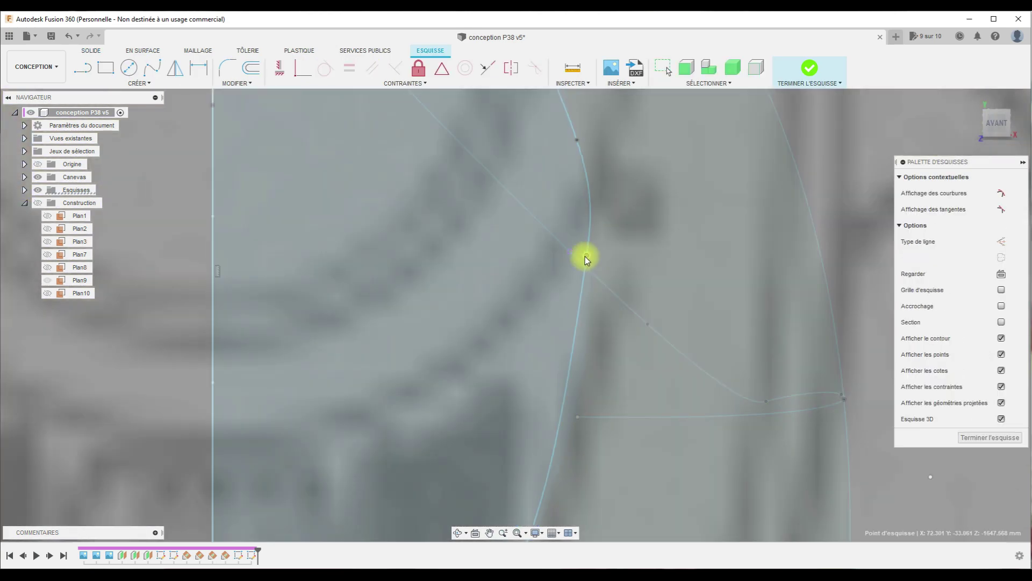
scroll(651, 221, "down", 5)
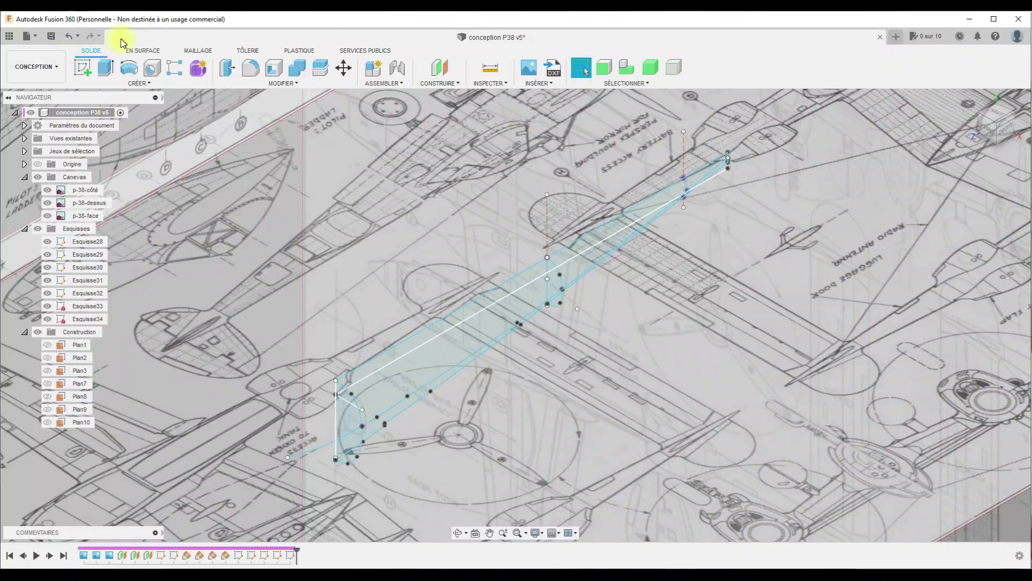
left_click(135, 84)
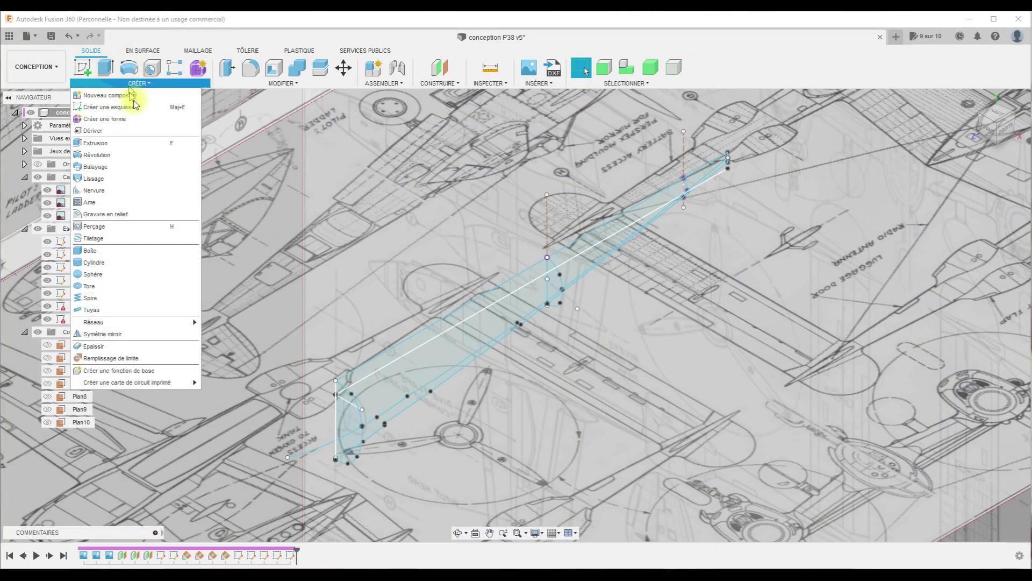
mouse_move(105, 179)
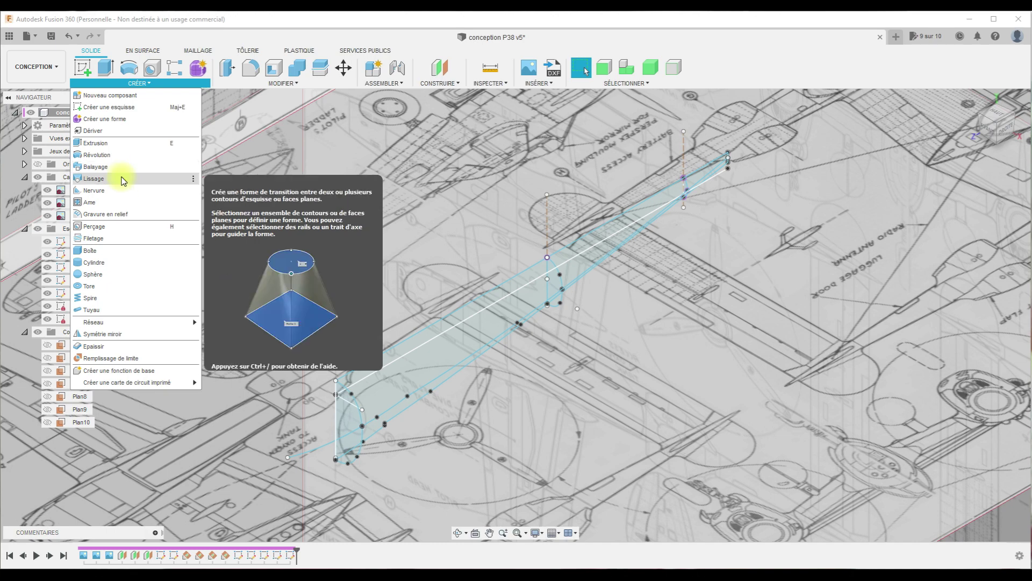
Loft through Contours 1–3 along Rail 1 and zoom out to read the 'Le rail n'est pas lisse' error
left_click(121, 180)
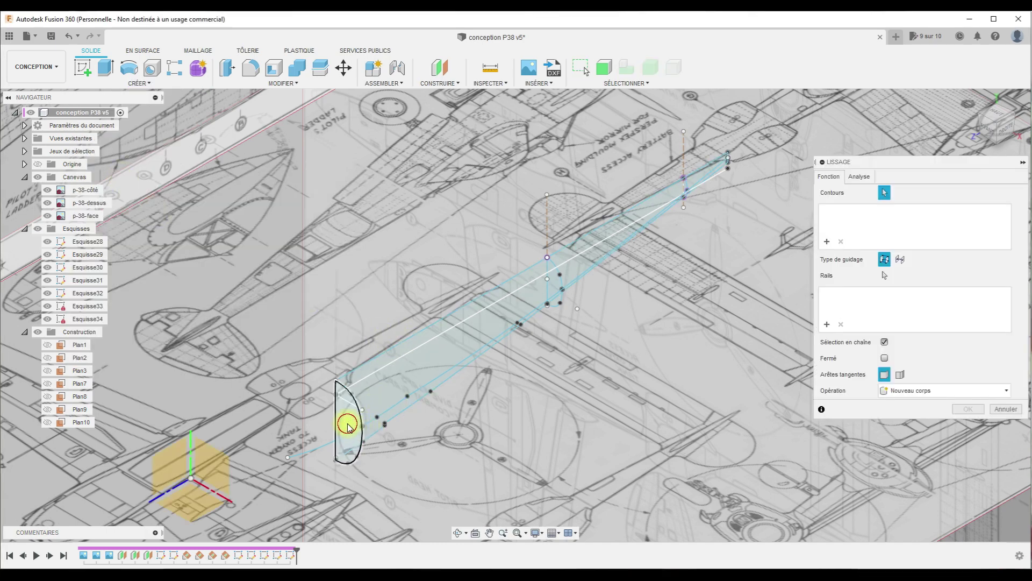
left_click(347, 428)
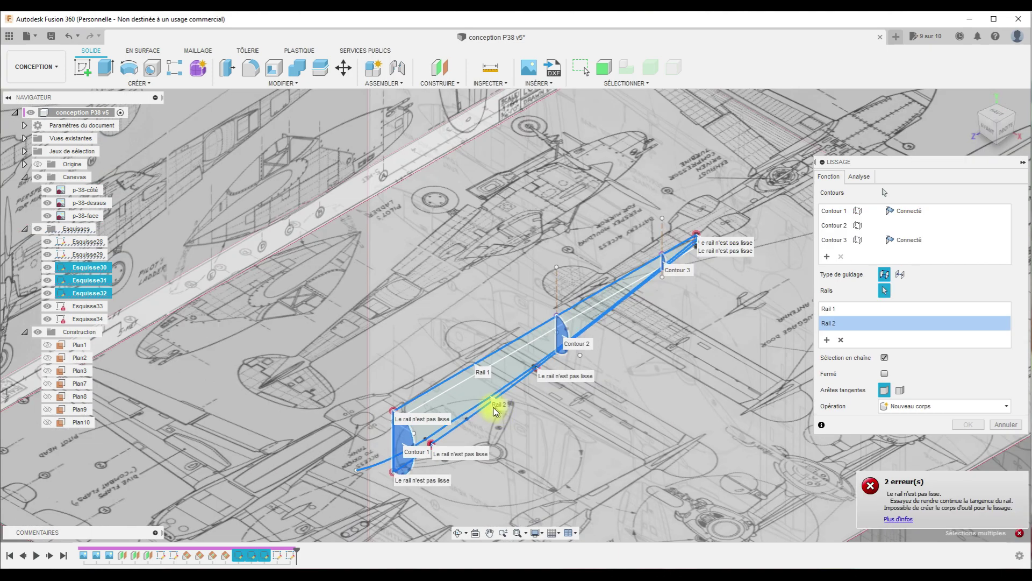
scroll(494, 410, "up", 2)
scroll(463, 417, "up", 2)
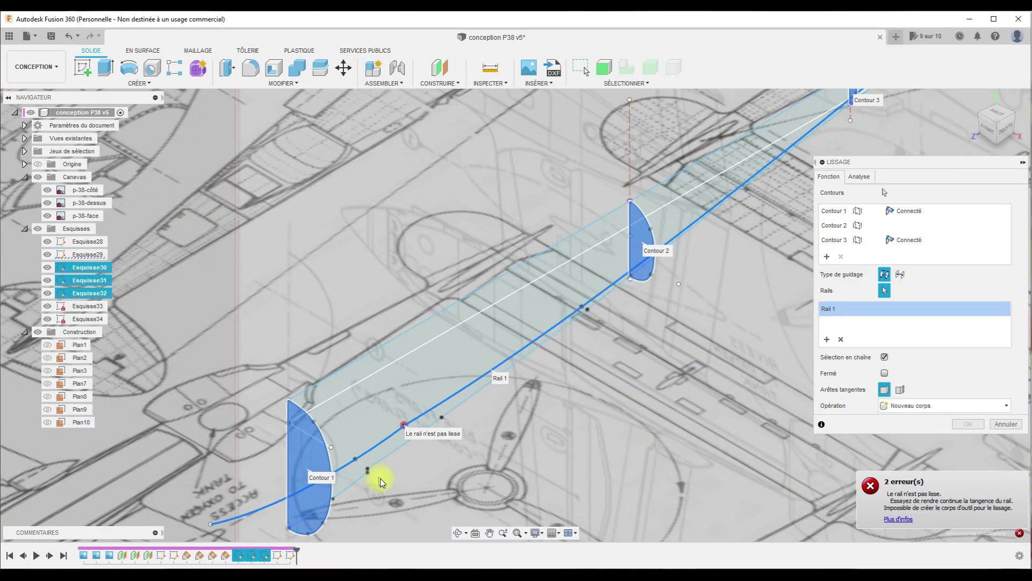
scroll(360, 482, "up", 3)
scroll(376, 451, "up", 3)
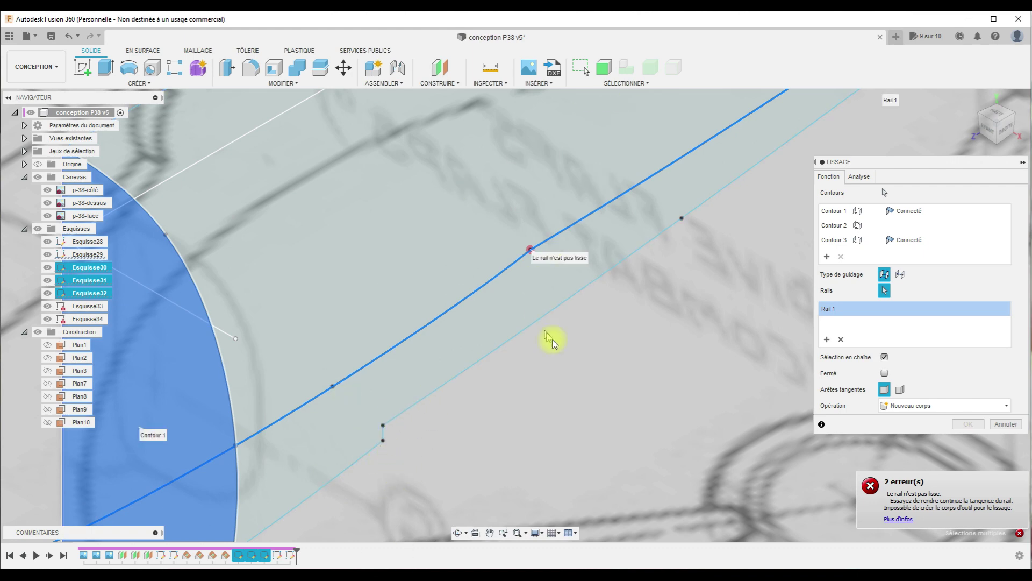
scroll(494, 364, "down", 2)
scroll(501, 393, "down", 2)
scroll(548, 374, "down", 2)
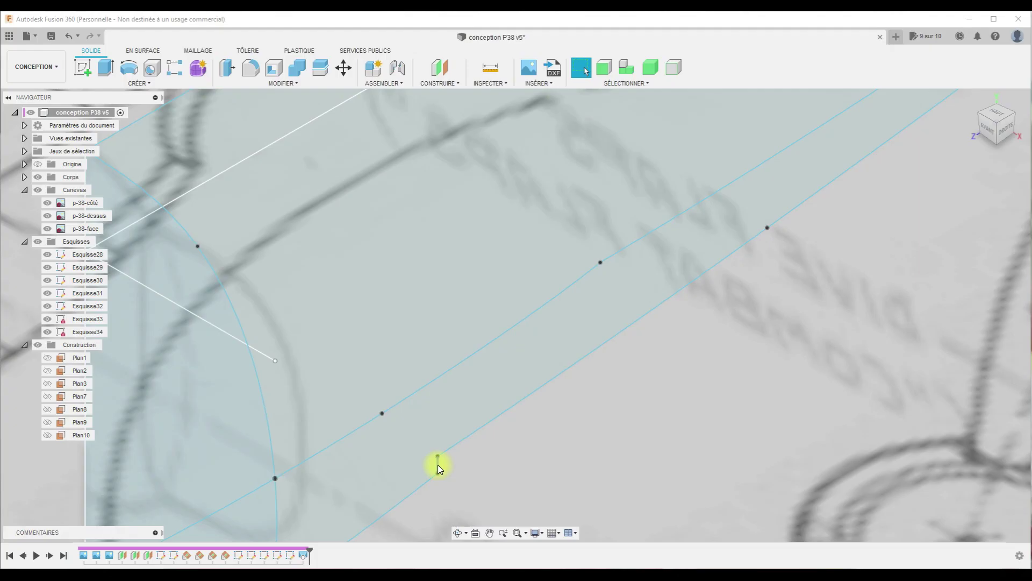
Create Plan11 as a 0 deg angled plane through the short vertical segment and start Esquisse35 on it
left_click(438, 465)
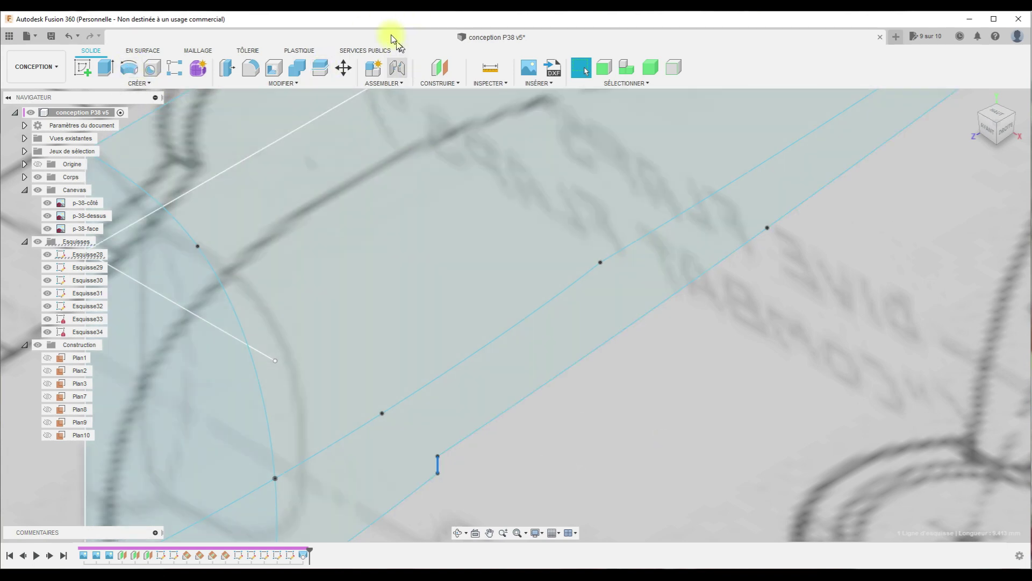
left_click(440, 83)
left_click(484, 127)
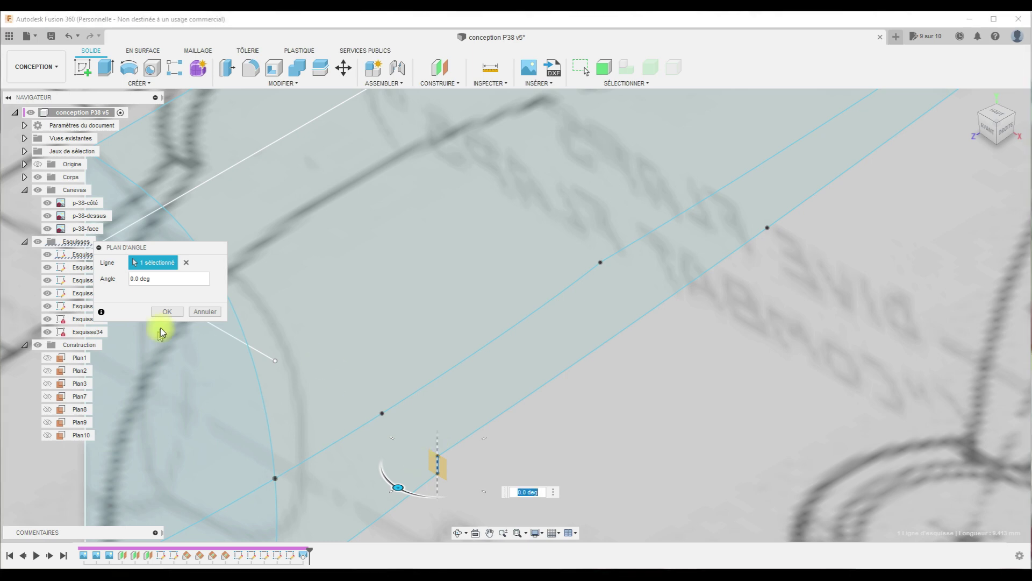
left_click(166, 309)
left_click(78, 68)
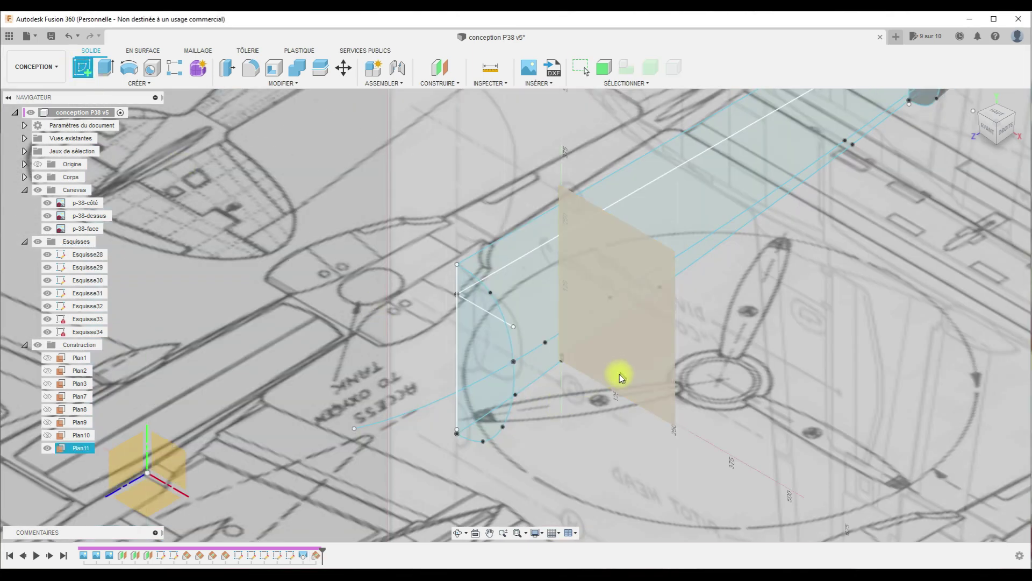
left_click(139, 82)
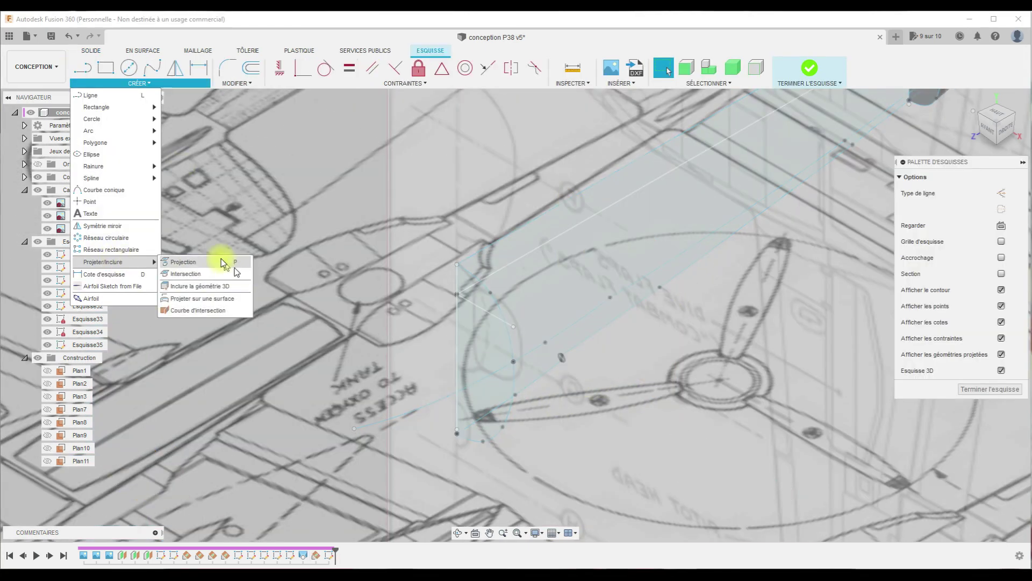
Project the loft edges' intersections with Plan11 into Esquisse35 as reference points
left_click(224, 270)
left_click(507, 239)
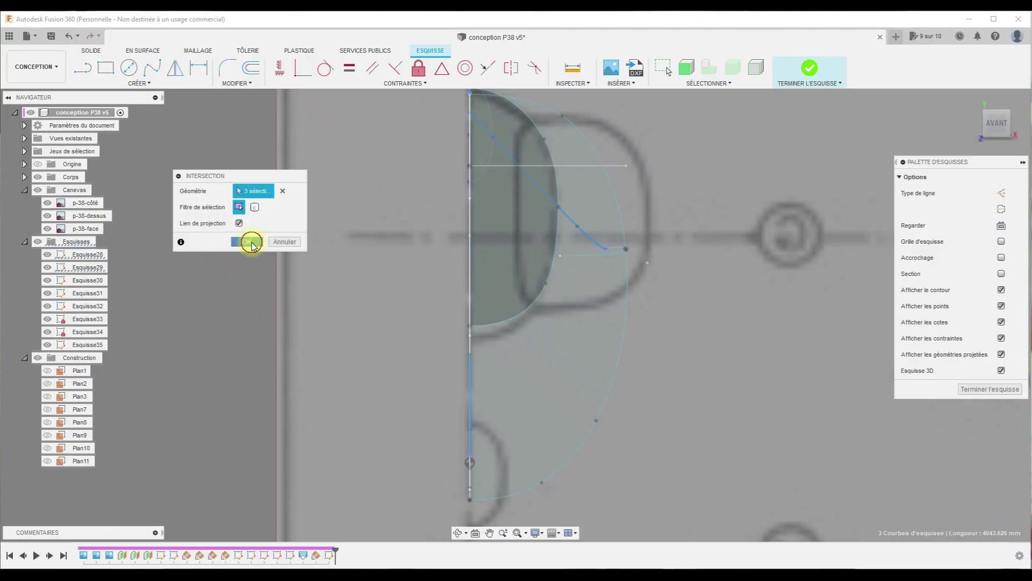
left_click(249, 240)
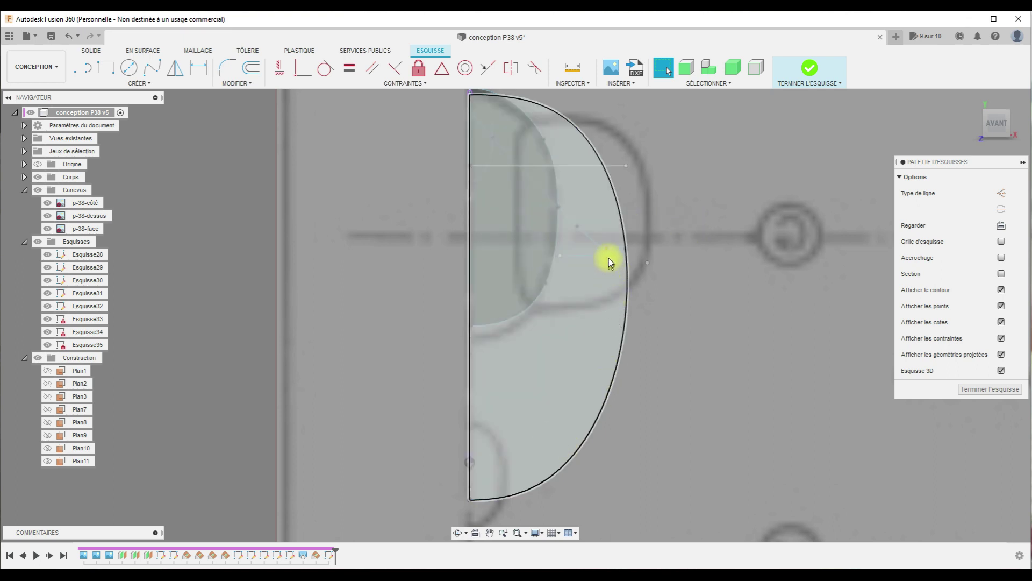
scroll(473, 457, "up", 3)
scroll(511, 140, "down", 3)
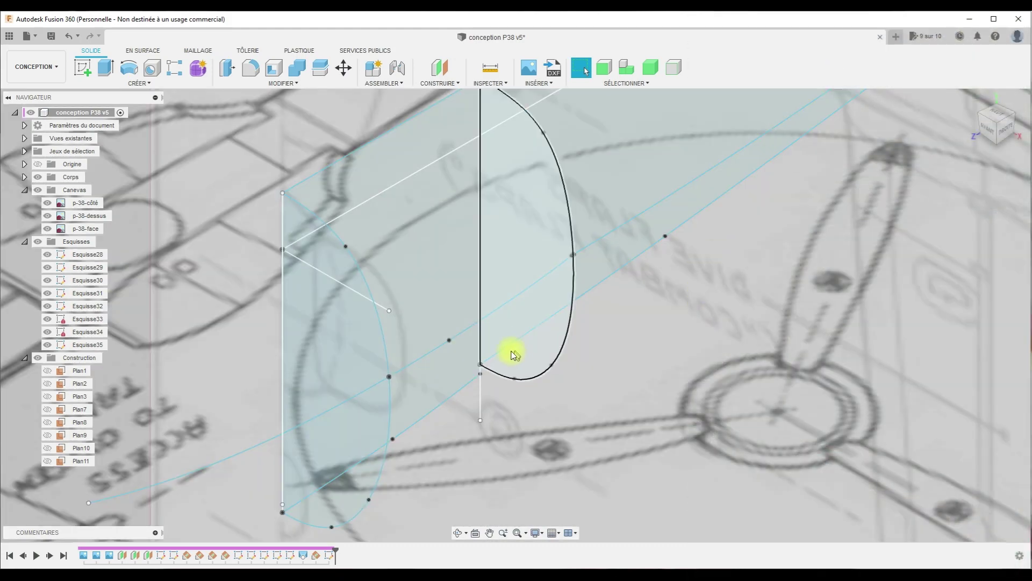
Reopen the new cross-section's sketch for editing via Modifier l'esquisse
scroll(516, 350, "up", 5)
scroll(500, 341, "up", 4)
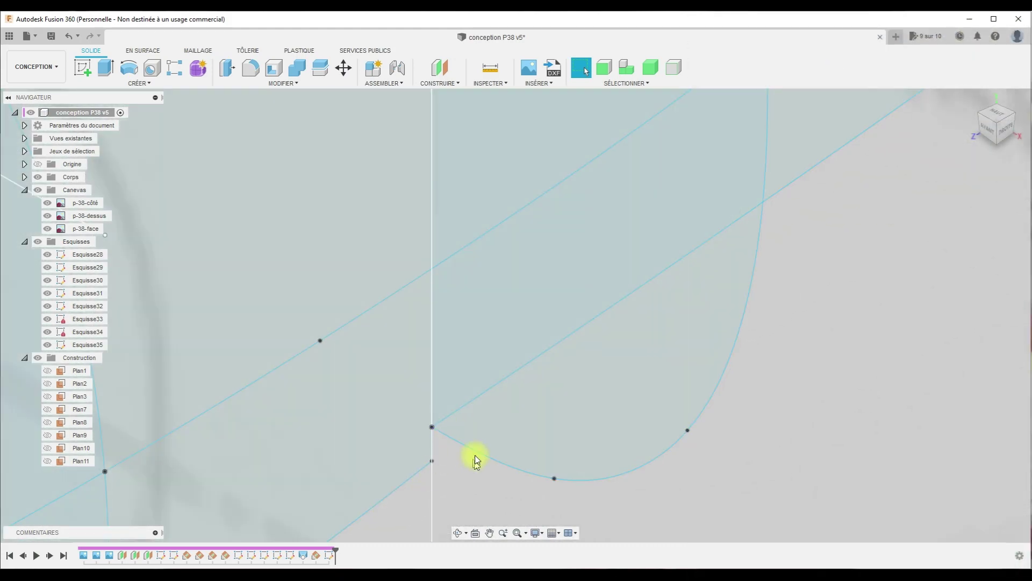
left_click(431, 461)
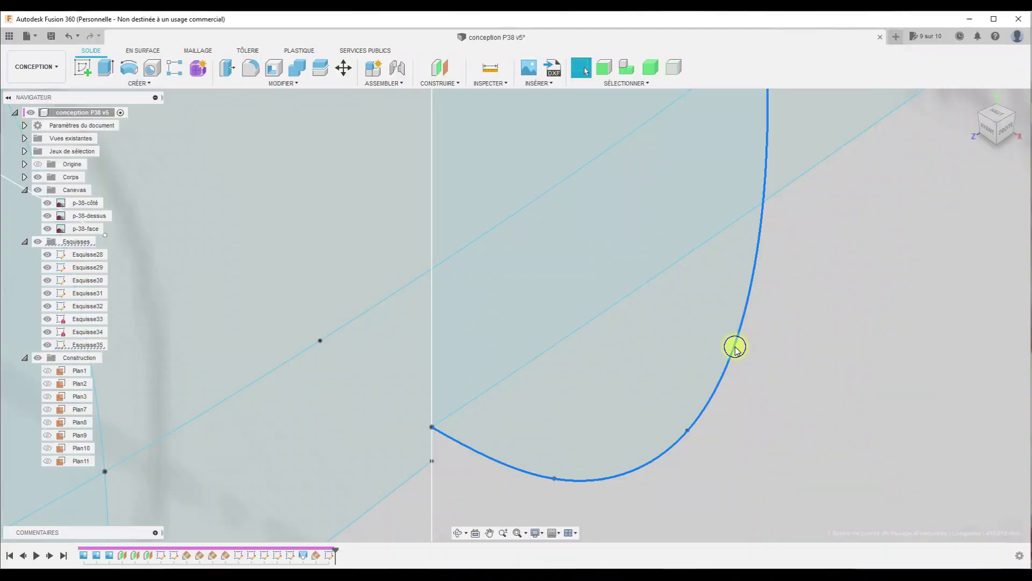
right_click(735, 346)
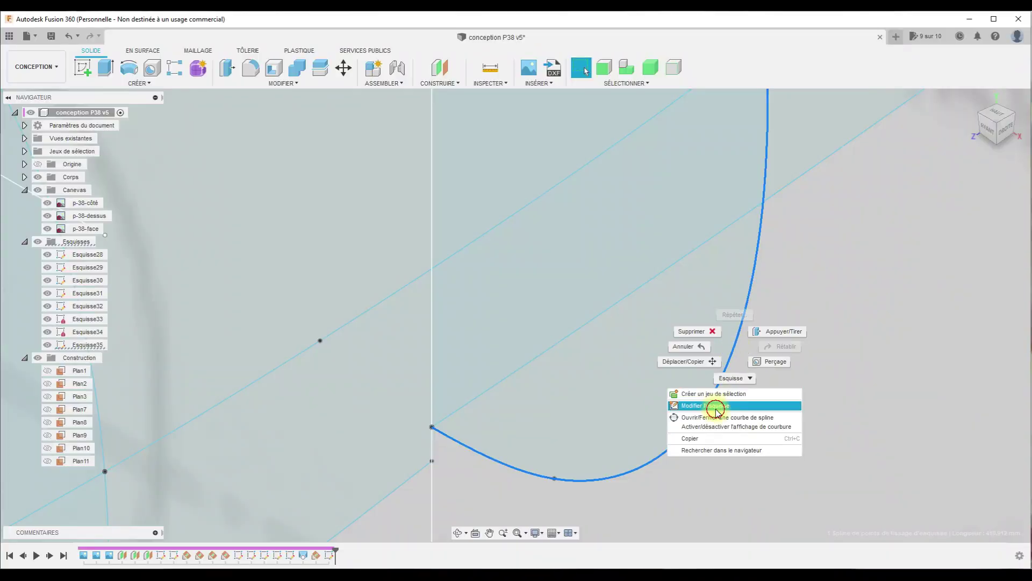
left_click(716, 411)
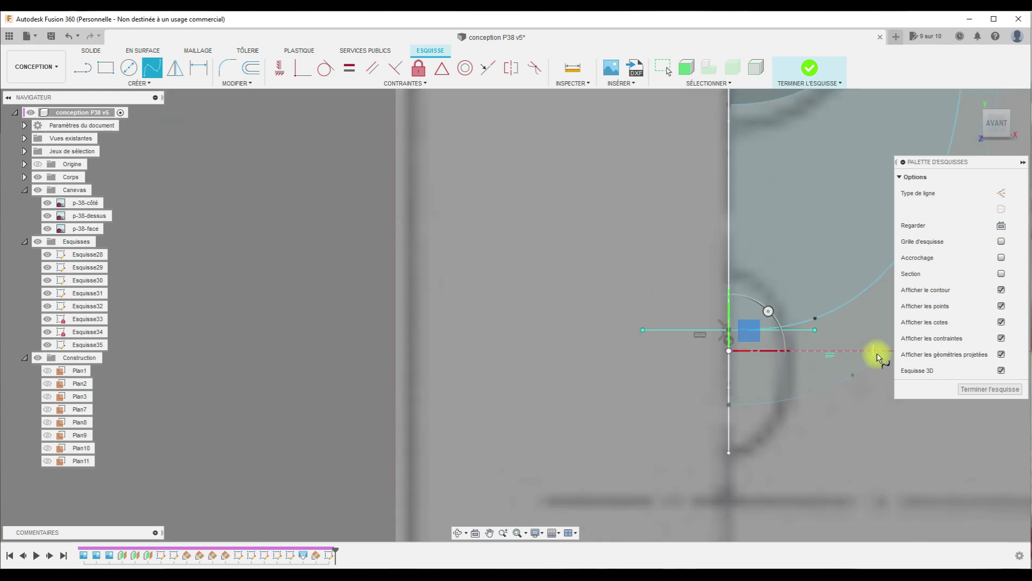
Redraw the lower curve as a spline and make it tangent to the base line
scroll(782, 325, "up", 3)
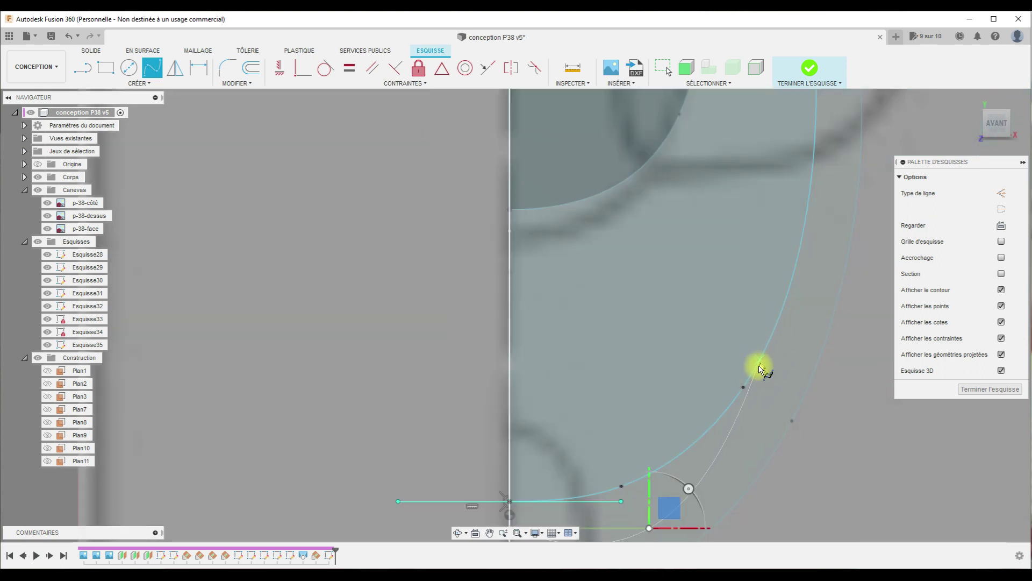
left_click(763, 369)
left_click(799, 258)
key("Escape")
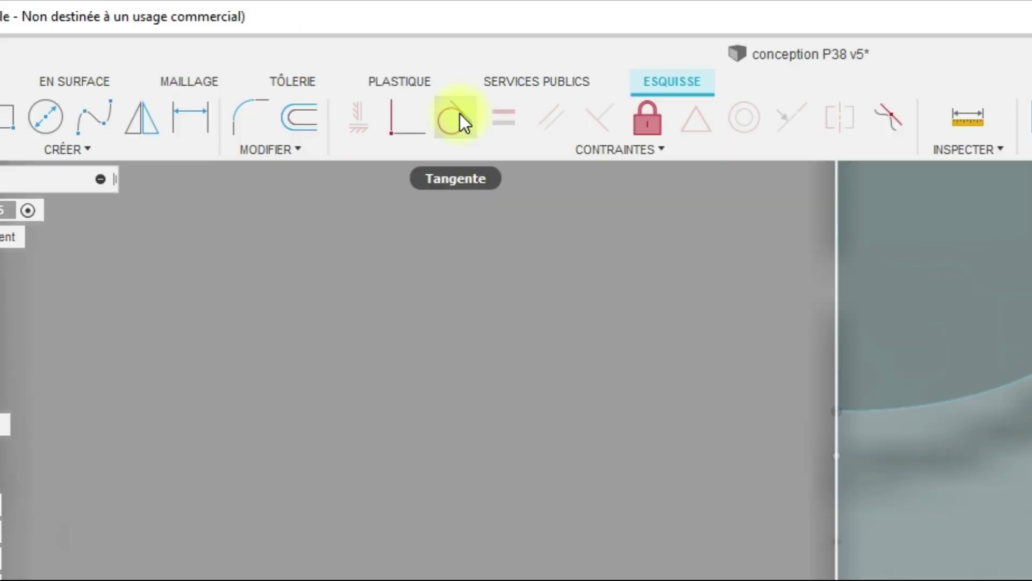
left_click(328, 69)
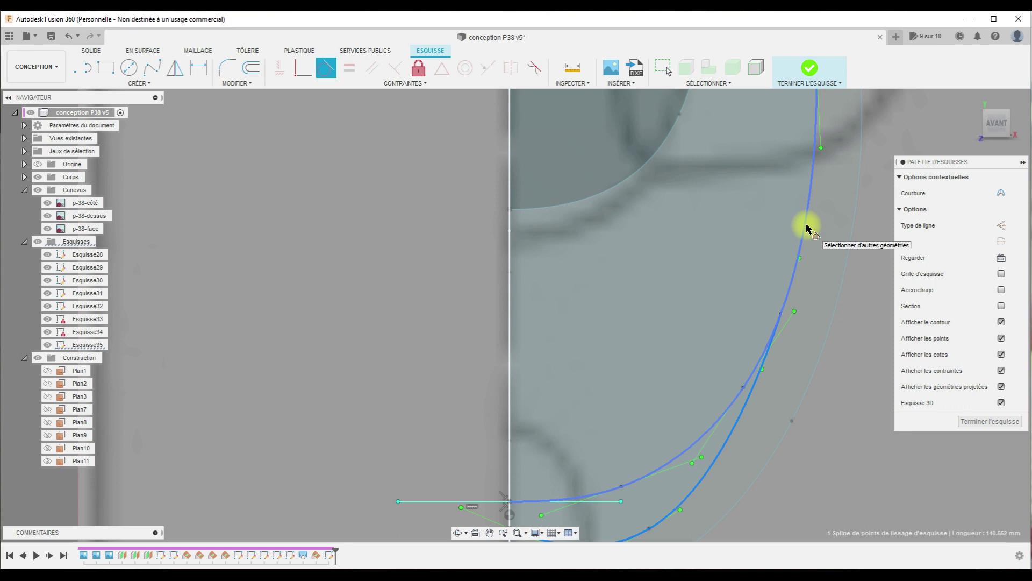
left_click(808, 227)
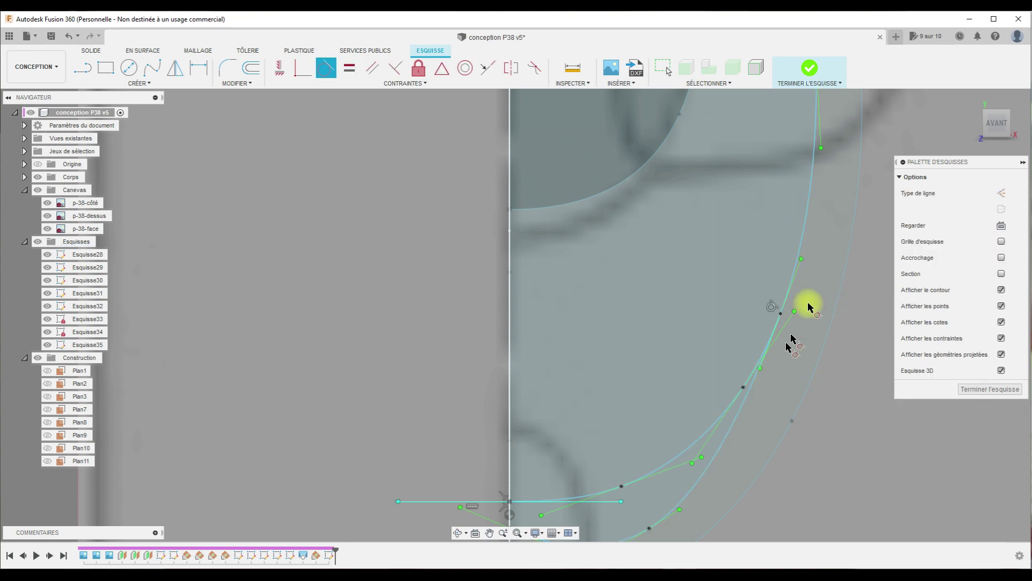
left_click(473, 390)
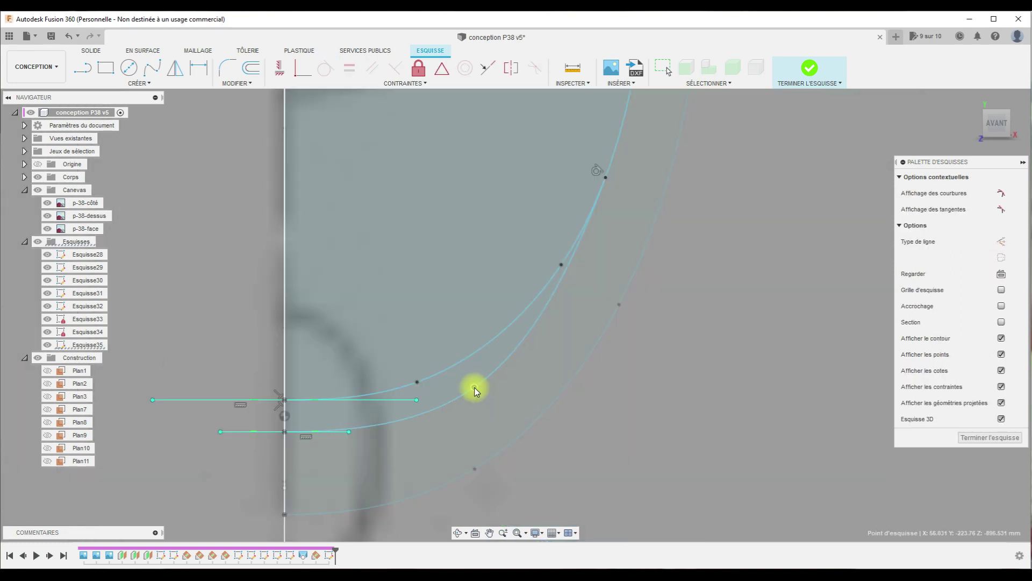
key("Escape")
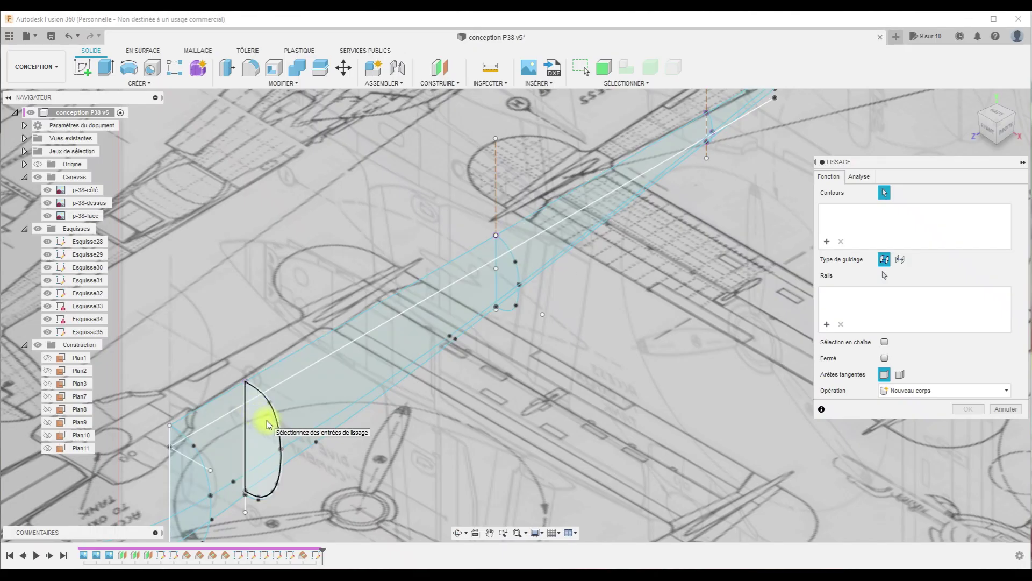
Pick the lower, middle and far profiles as loft Contours and select the edge lines as rails
left_click(267, 425)
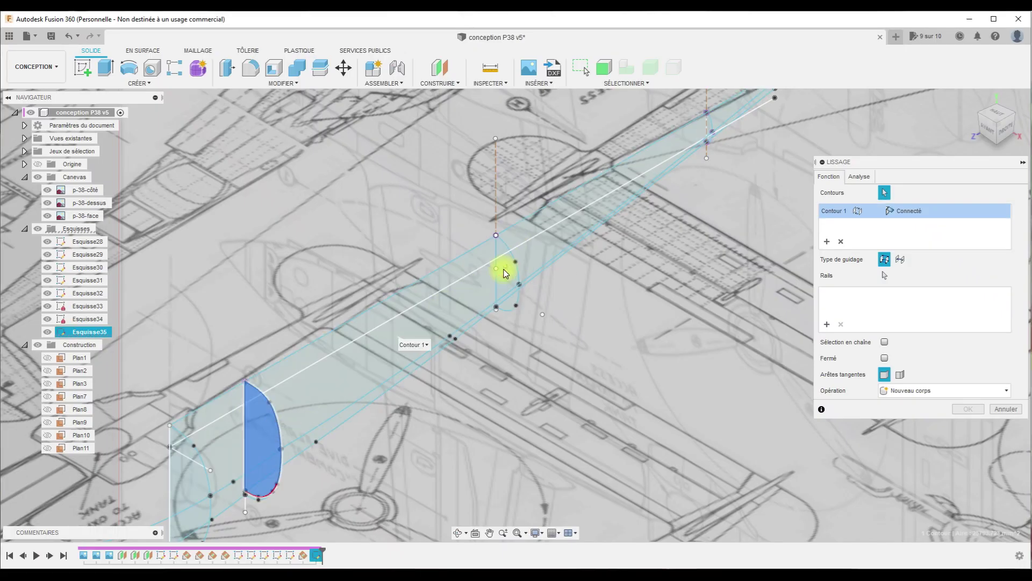
left_click(506, 273)
left_click(707, 121)
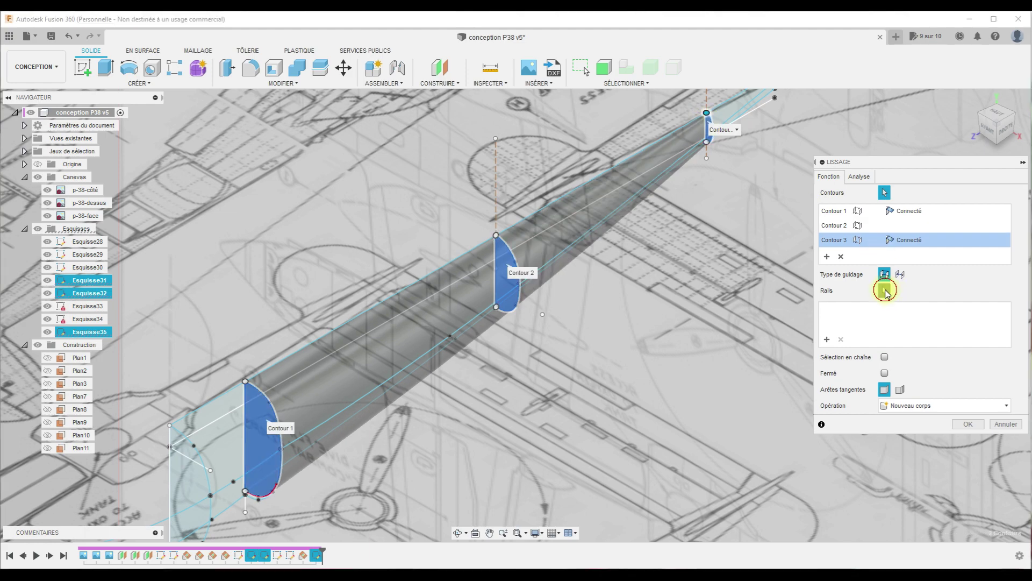
left_click(885, 291)
left_click(432, 352)
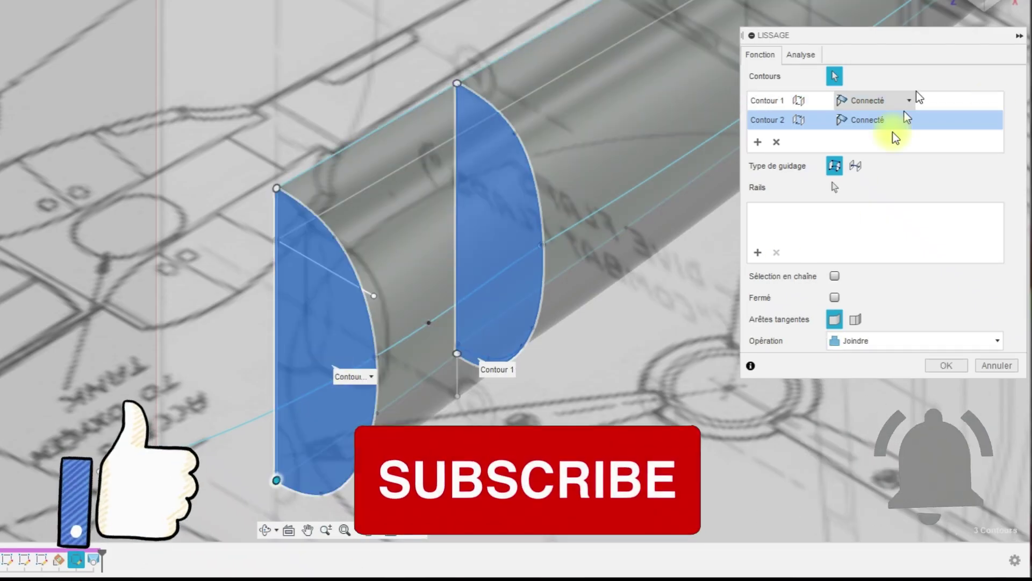
Reselect two profiles and the guide rails, join the loft into the body, and orbit to inspect it
left_click(834, 187)
left_click(368, 141)
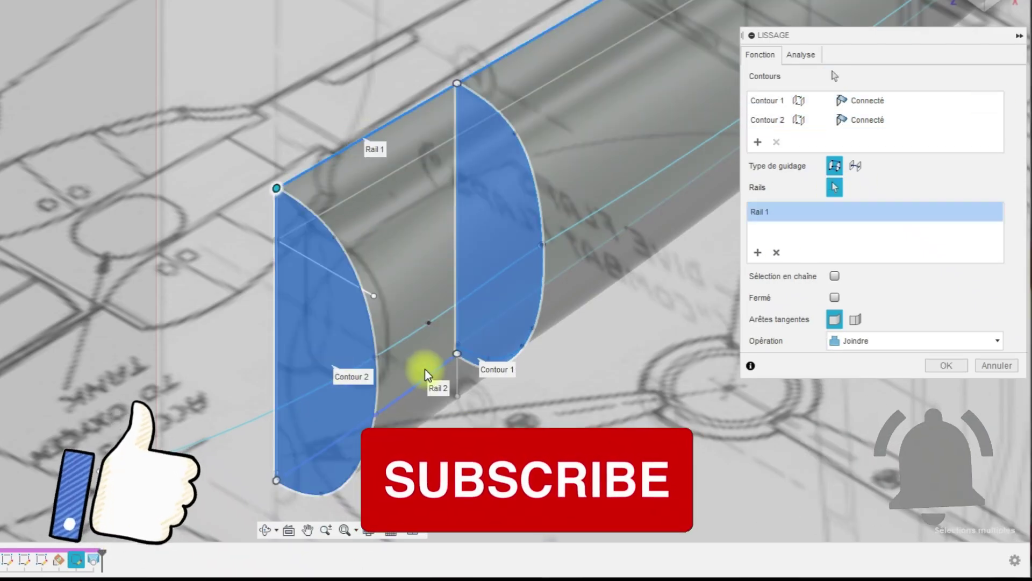
left_click(427, 371)
left_click(404, 344)
left_click(946, 385)
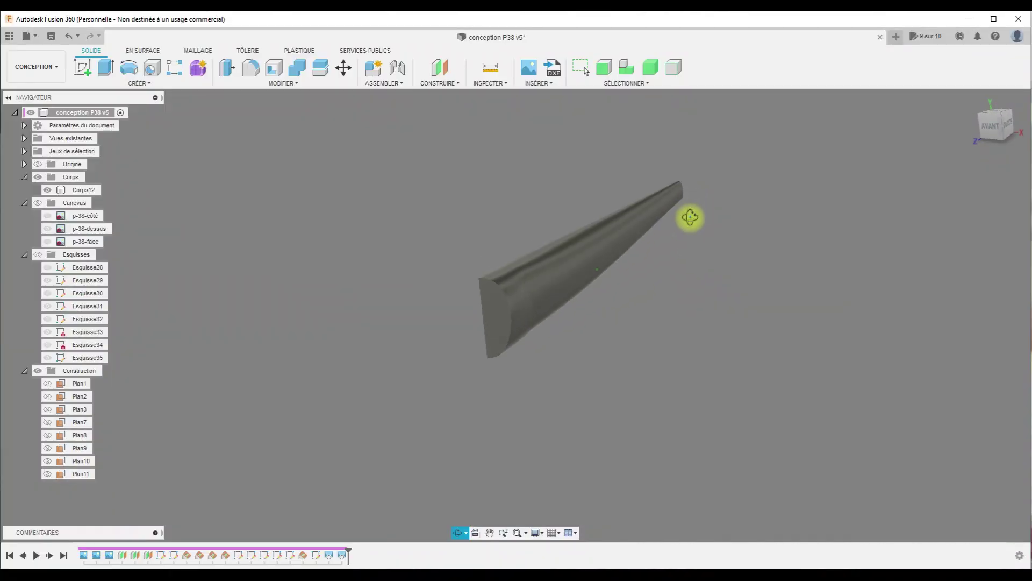
left_click_drag(687, 203, 657, 244)
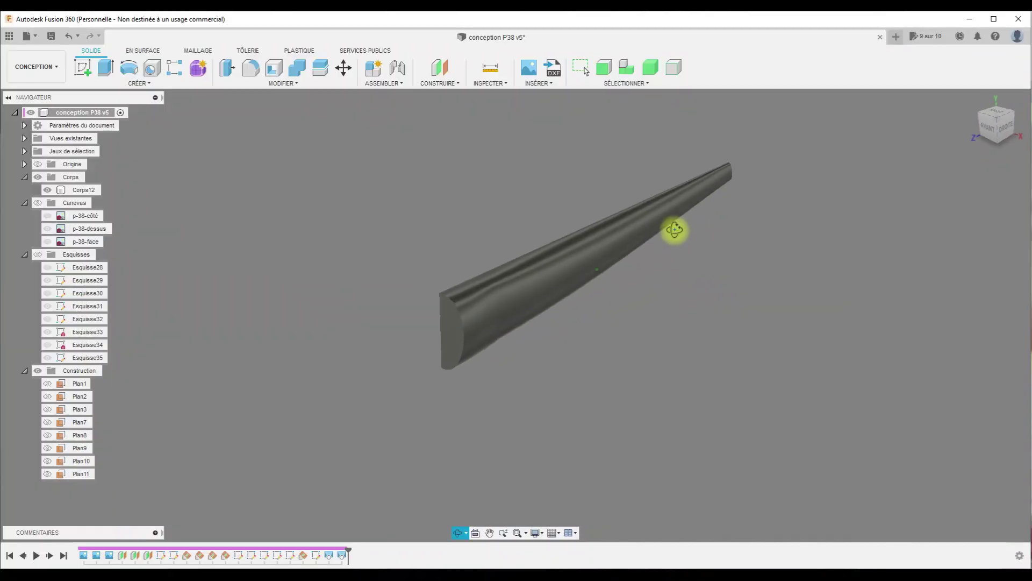
key("Escape")
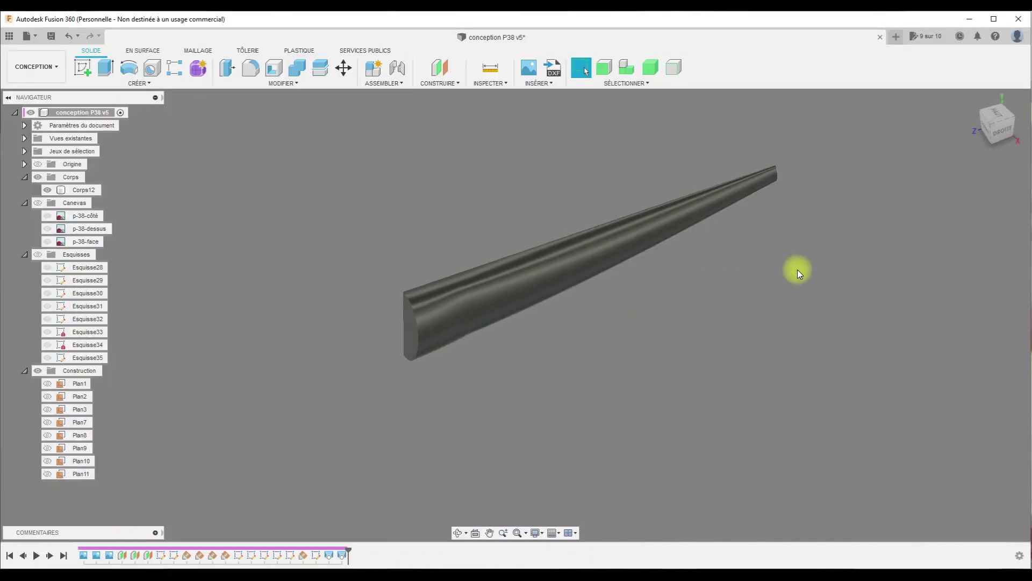